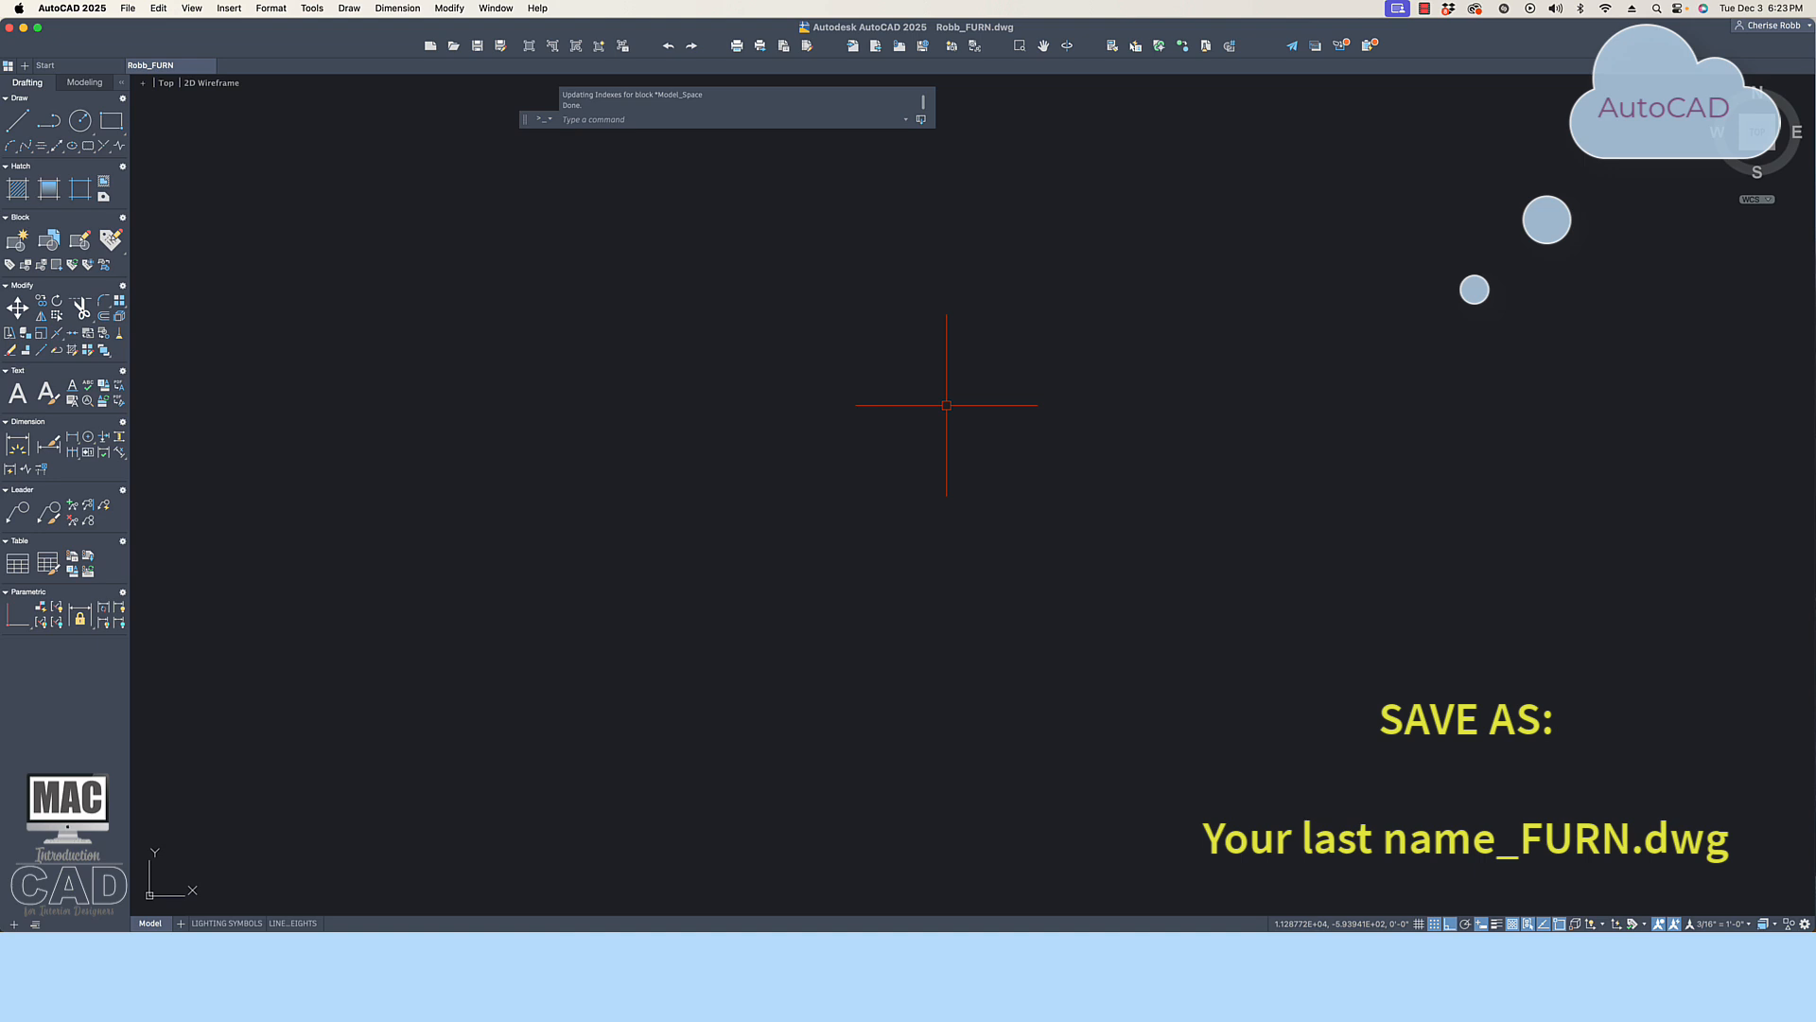
# Attach the BASE Gatekeepers DD drawing as an external reference without specifying the insertion point on-screen
pyautogui.click(510, 8)
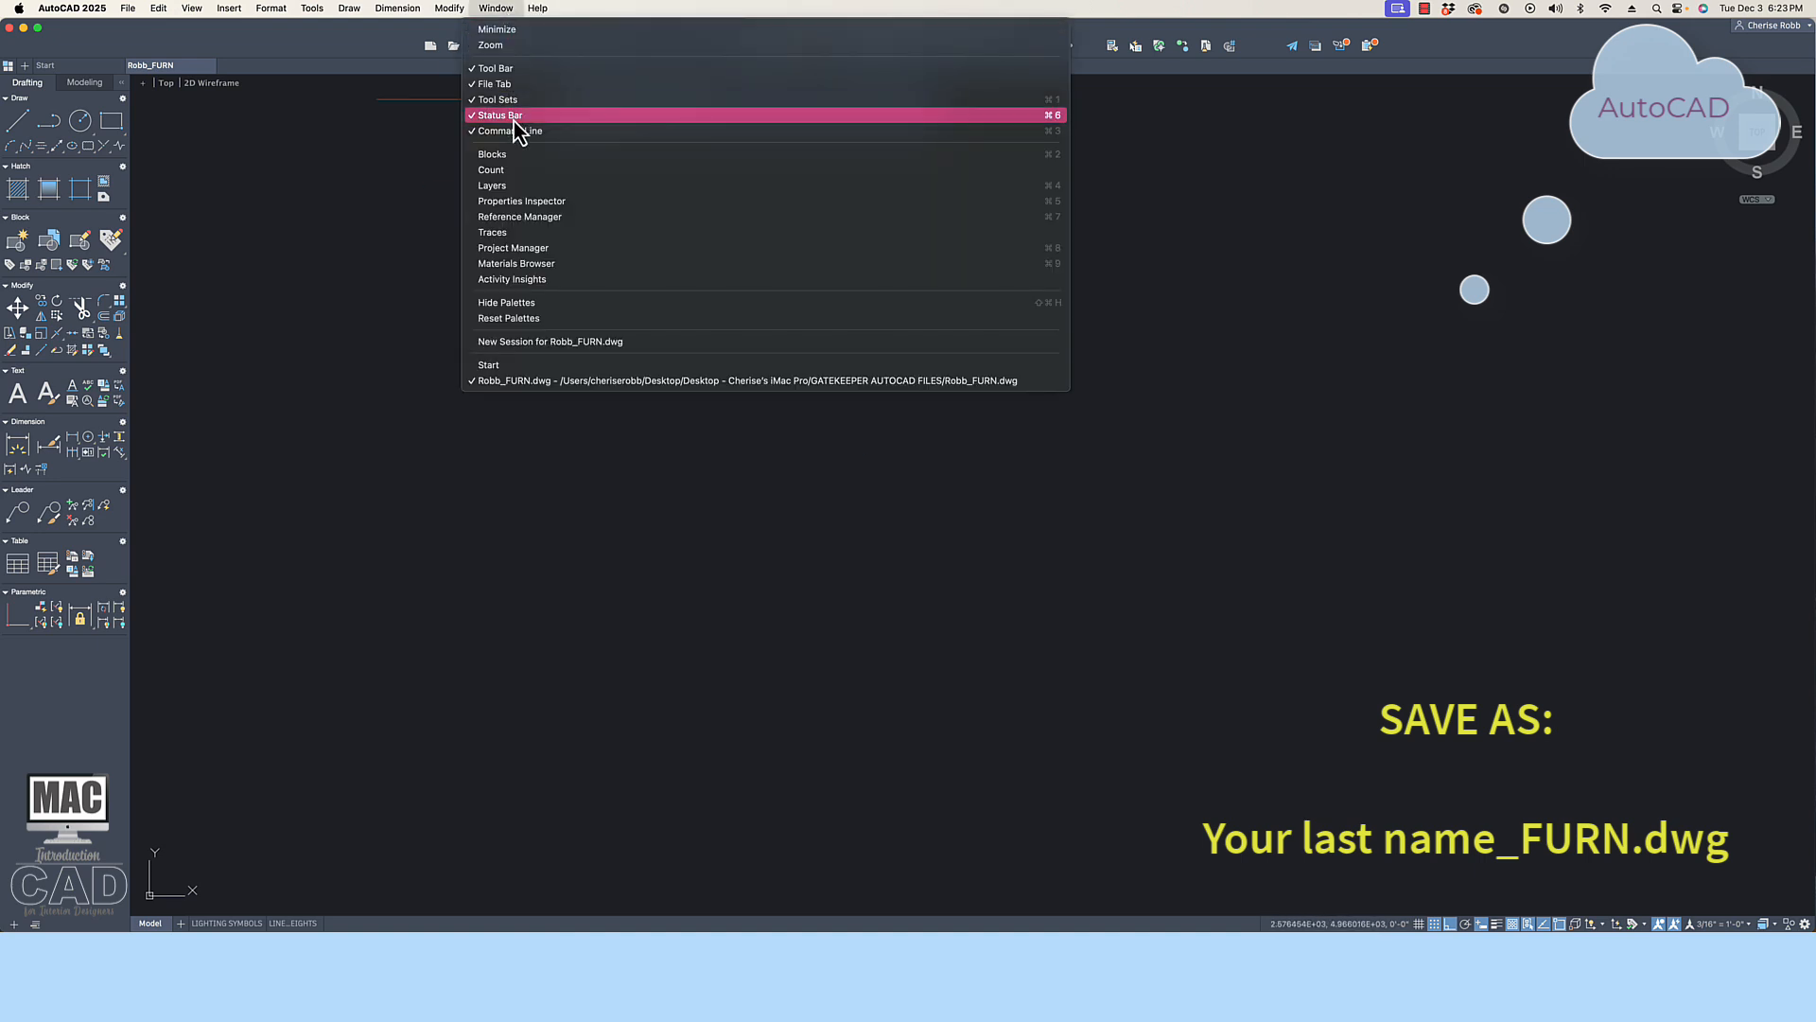
pyautogui.click(615, 217)
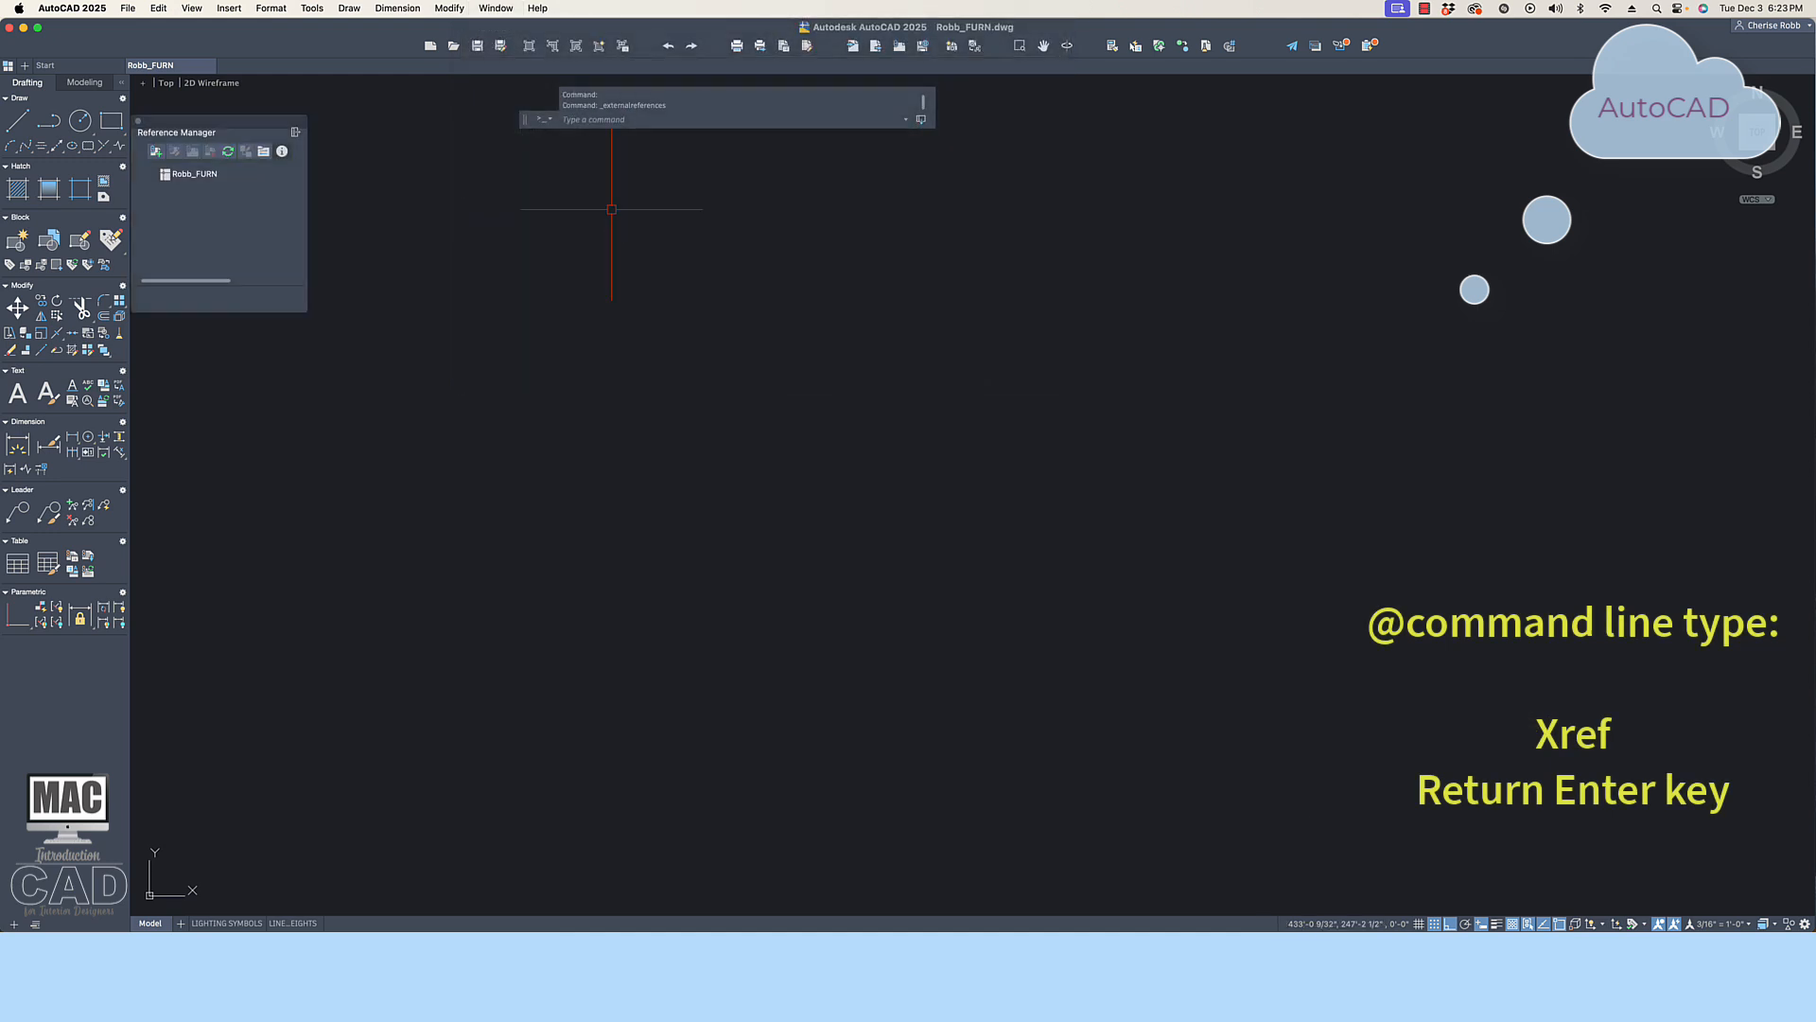
pyautogui.click(159, 153)
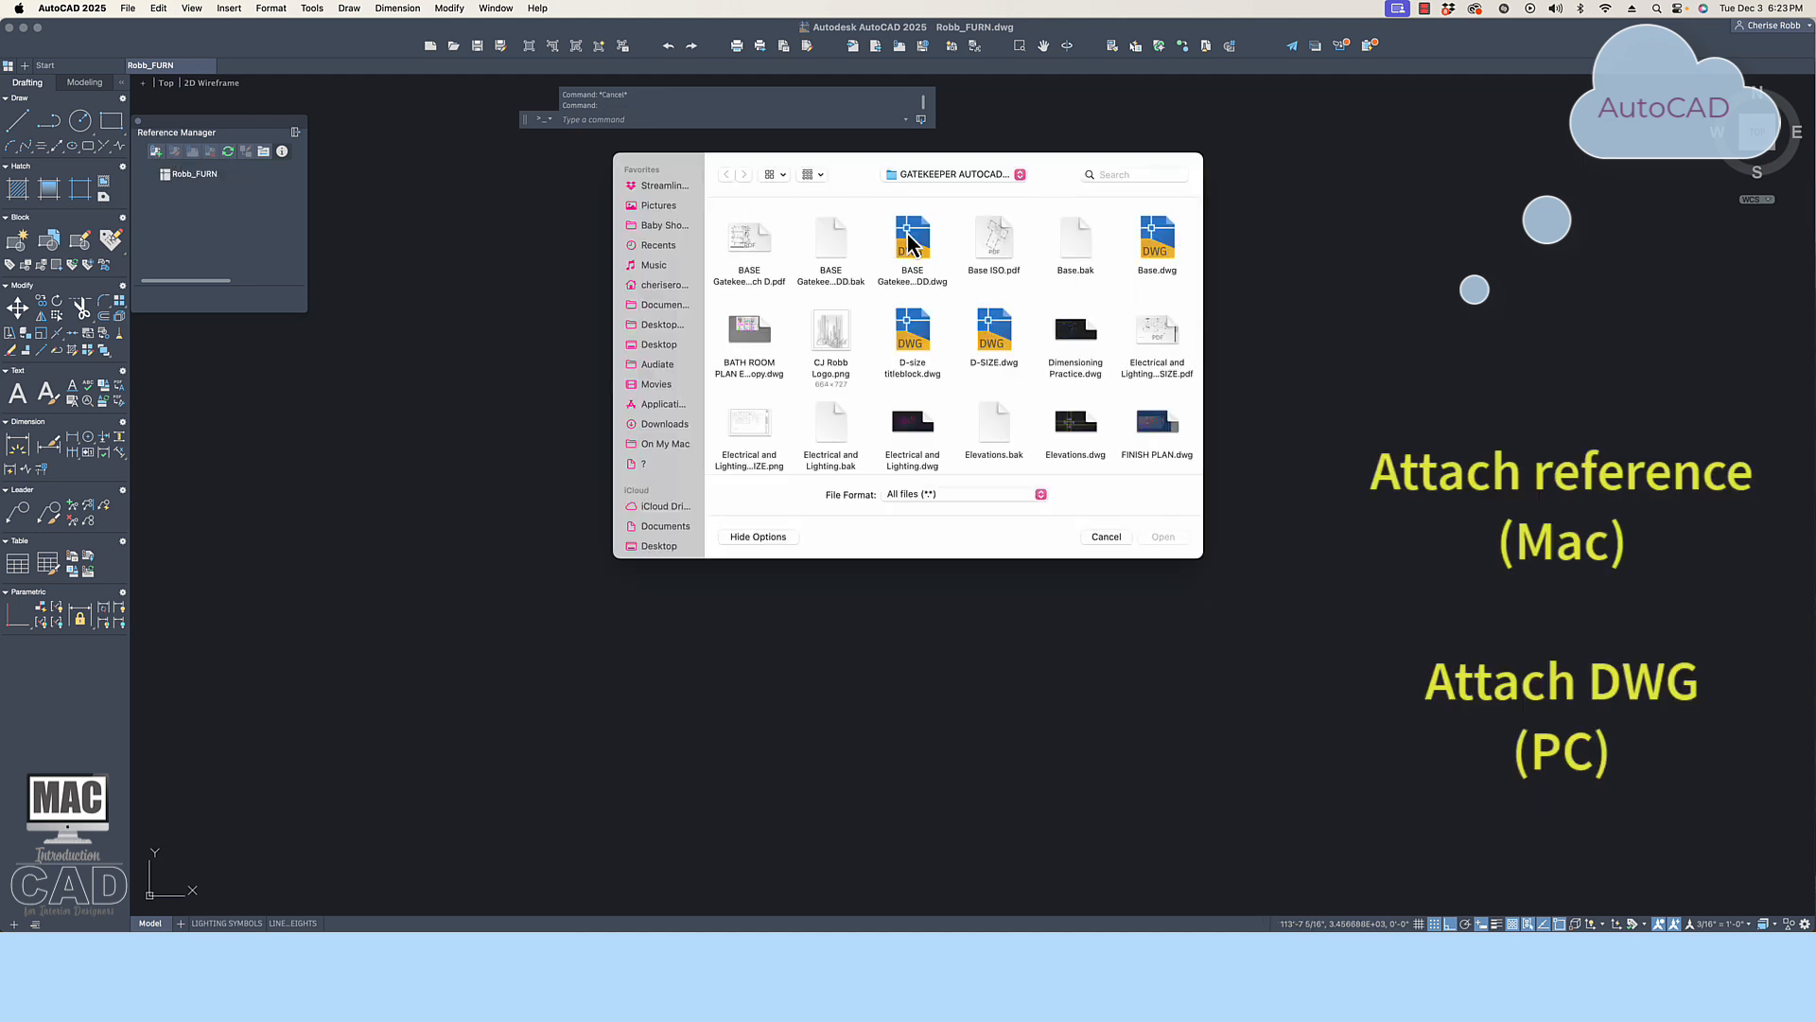
pyautogui.click(913, 239)
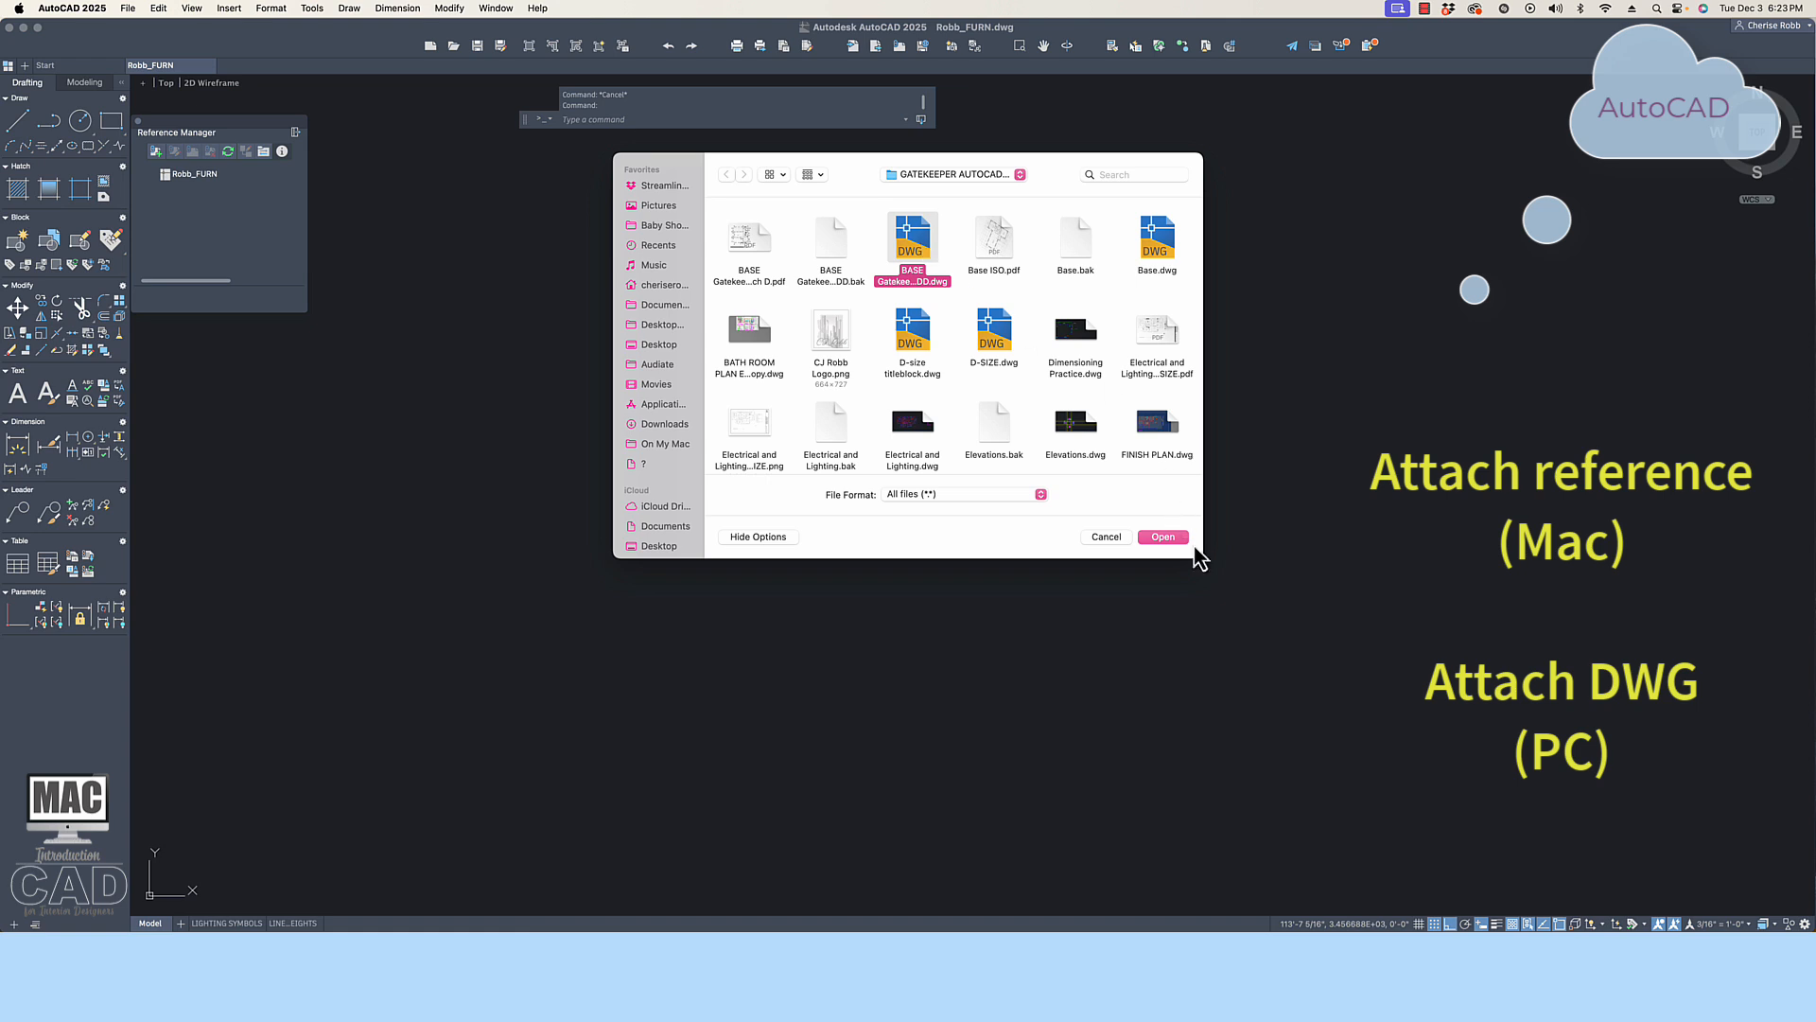
pyautogui.click(1165, 536)
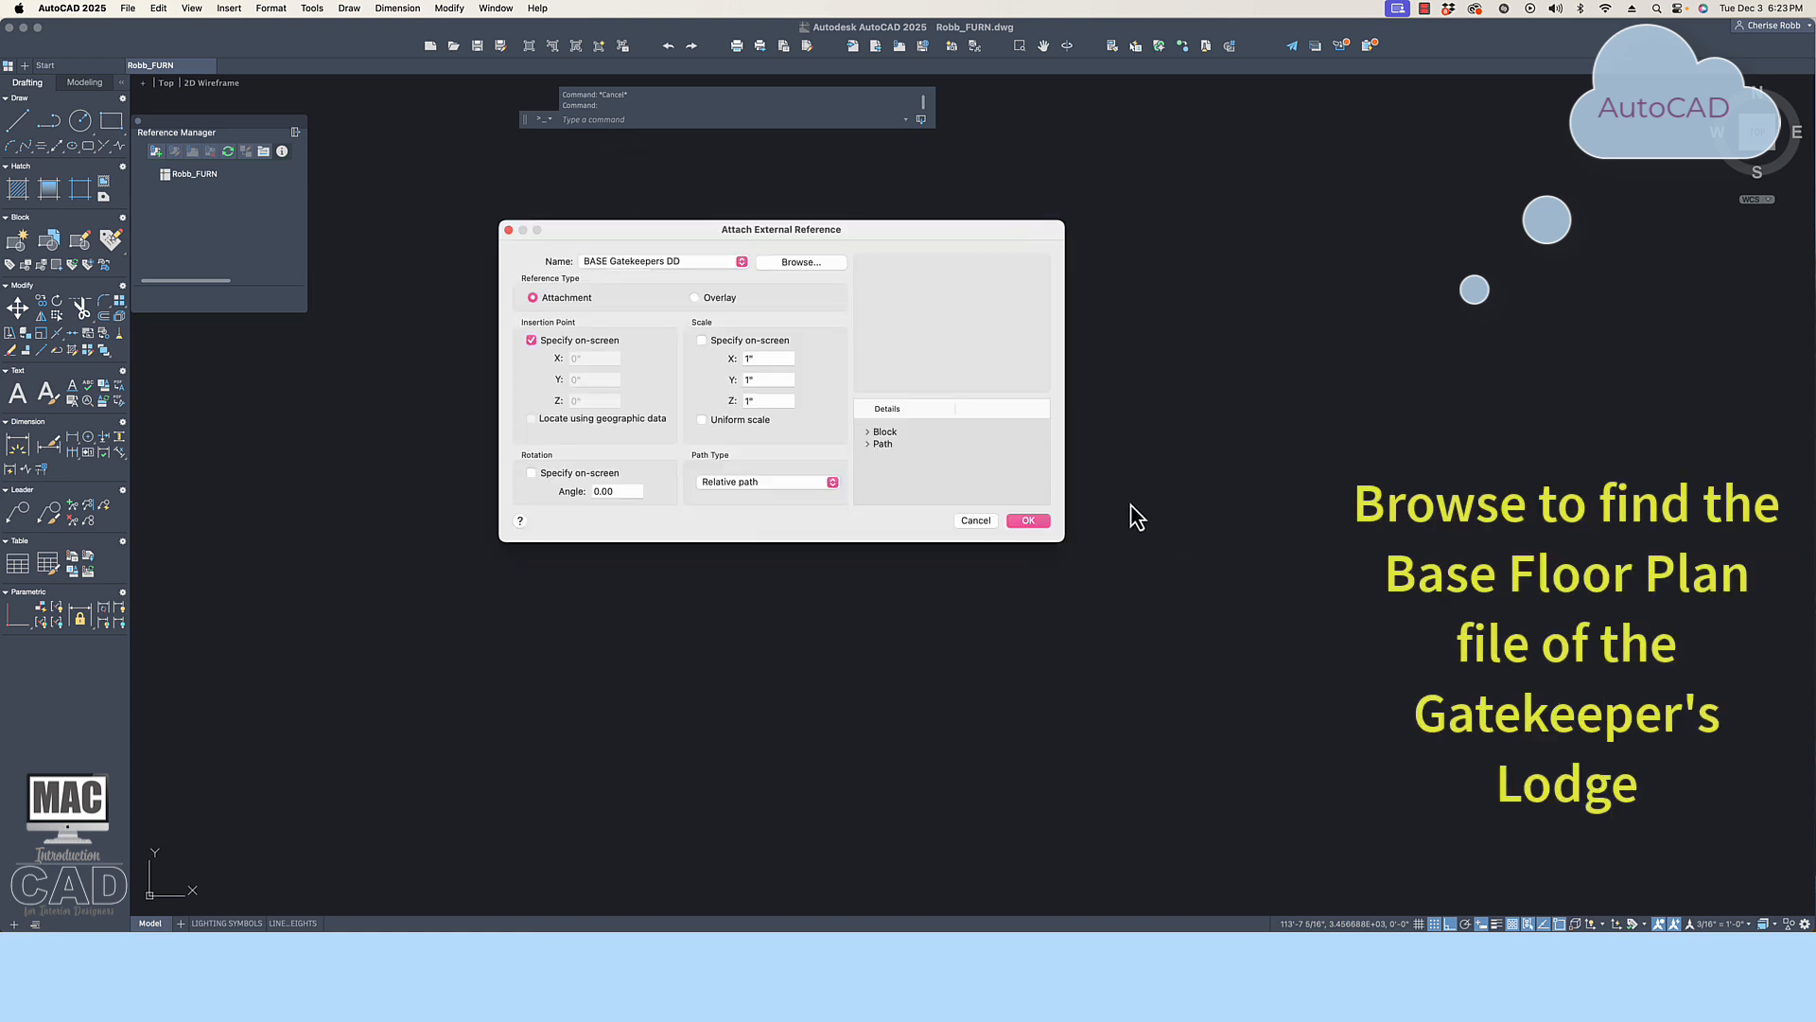
pyautogui.click(532, 341)
pyautogui.click(1037, 519)
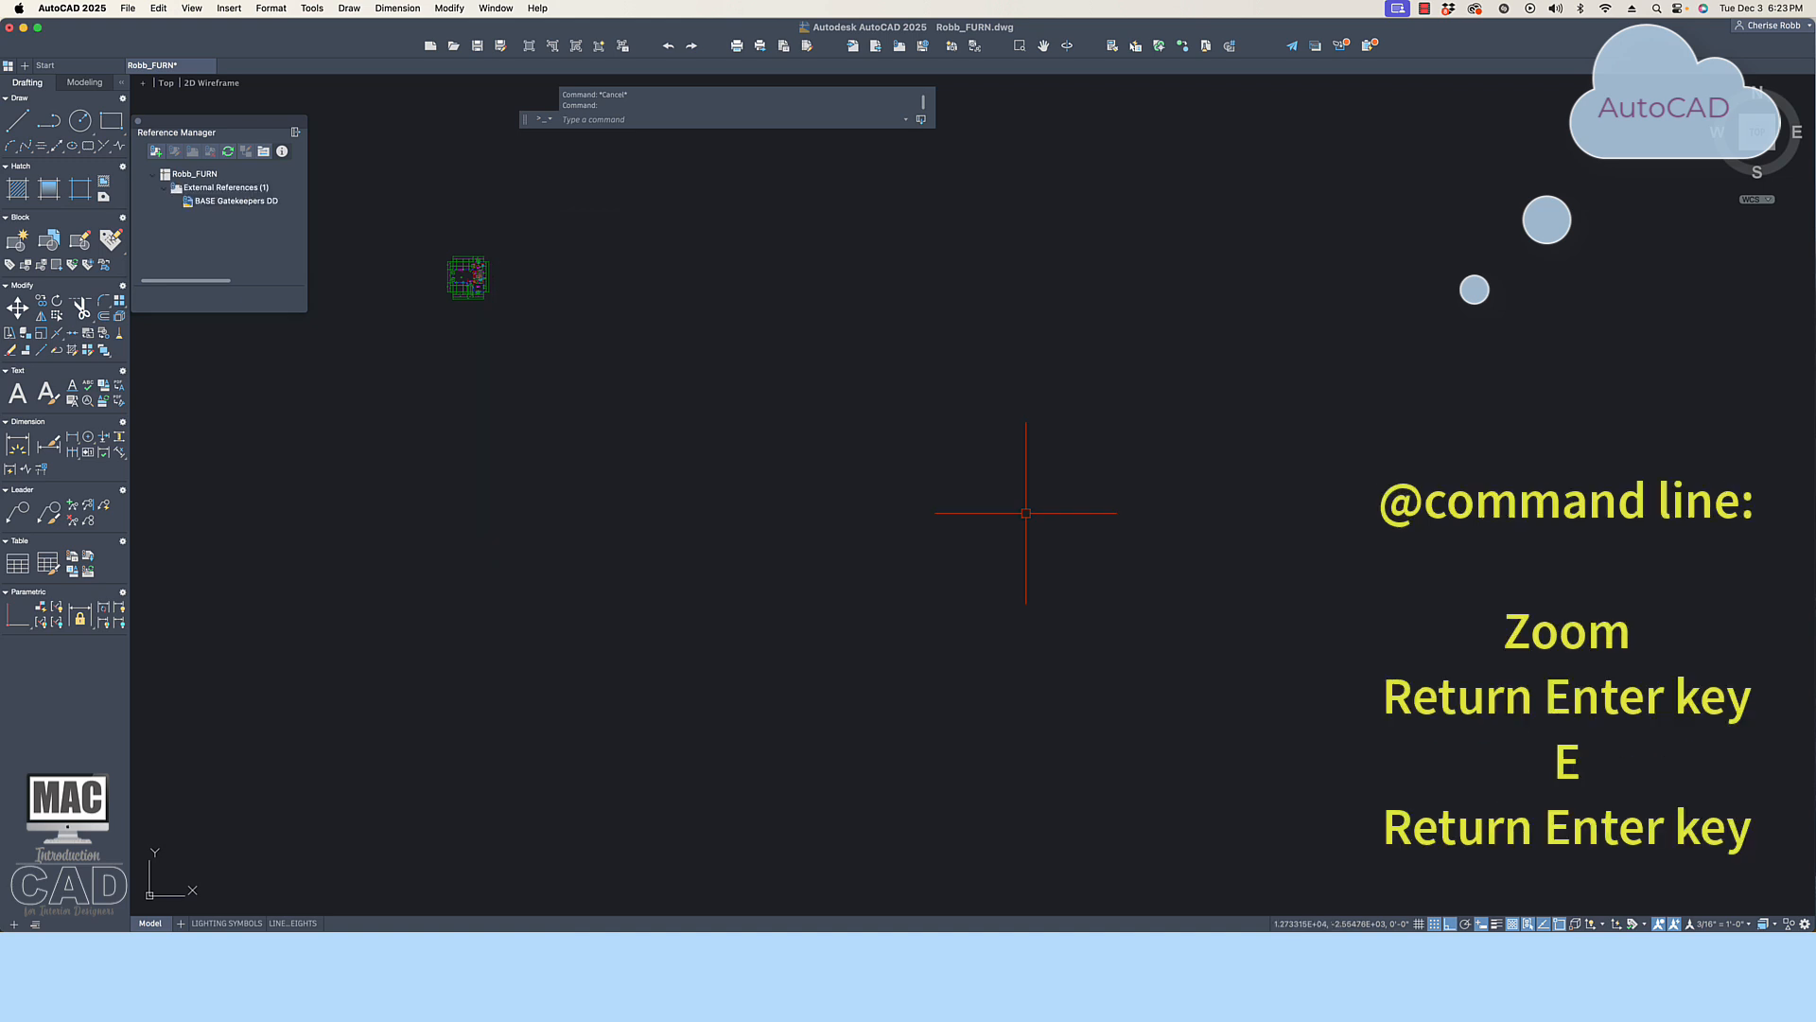
# Zoom to the drawing extents to bring the attached floor plan into view
pyautogui.write('z')
pyautogui.press('Return')
pyautogui.write('e')
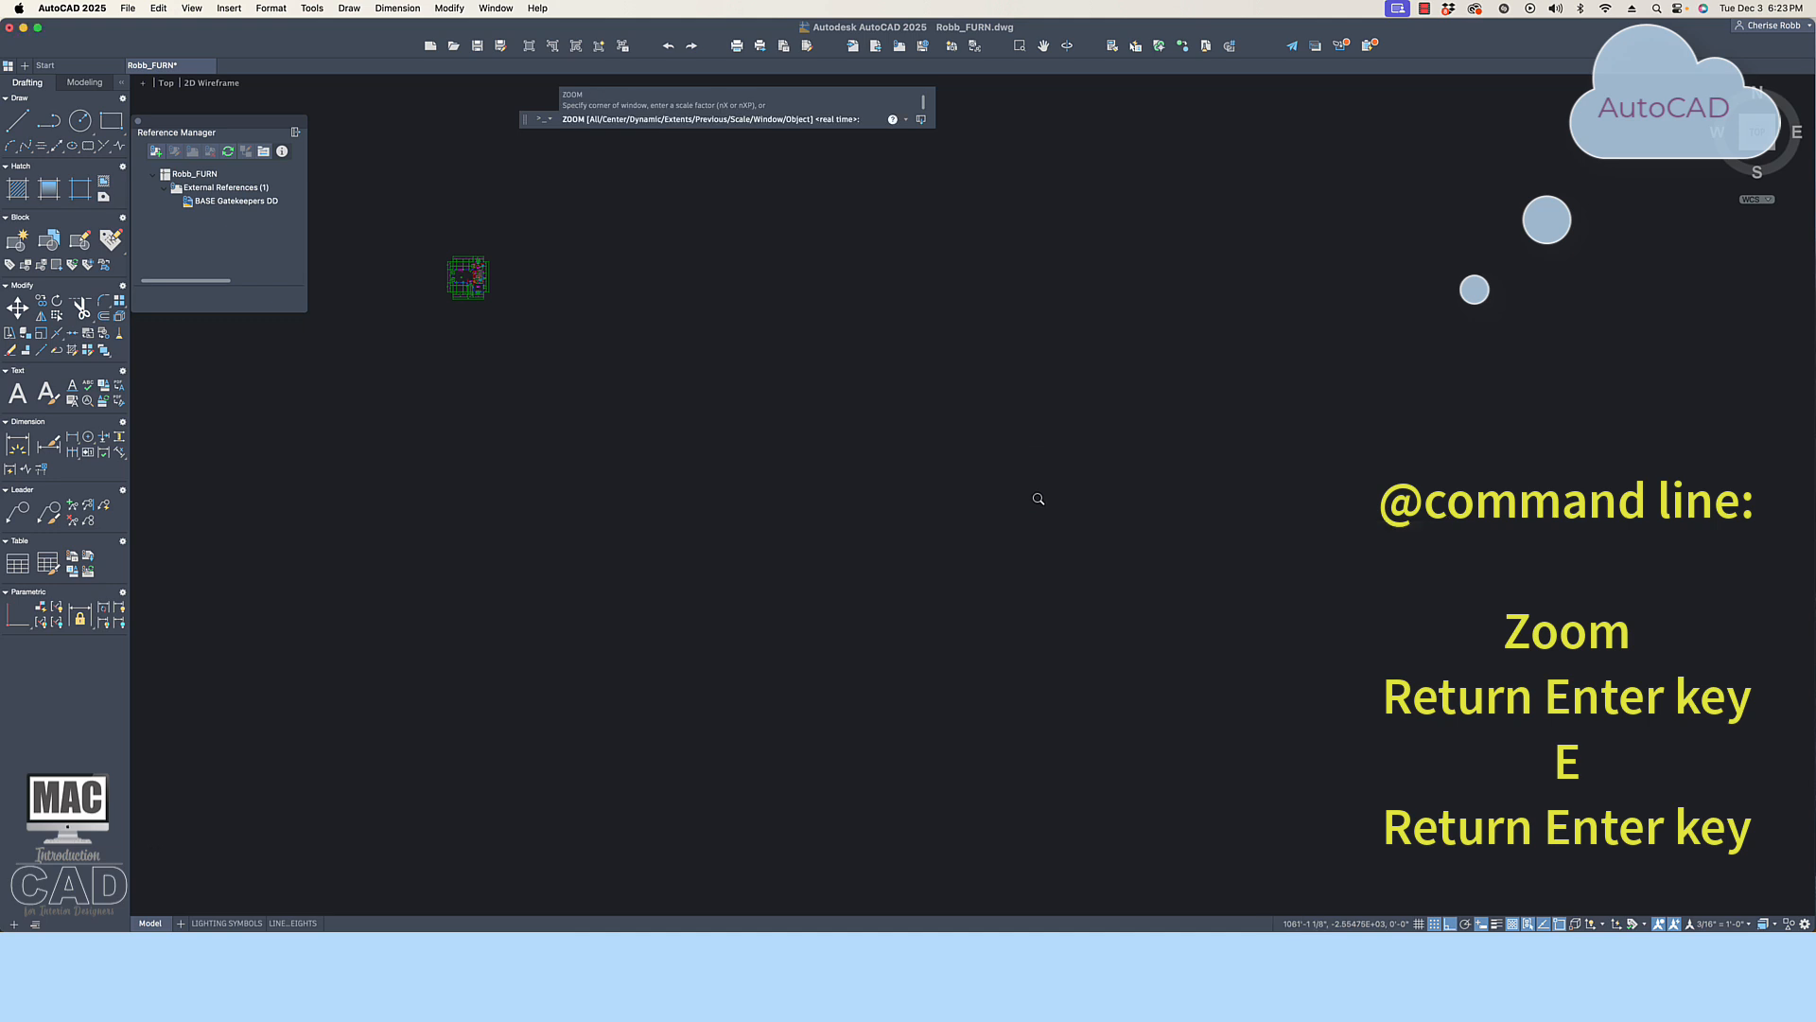
pyautogui.press('Return')
pyautogui.press('Escape')
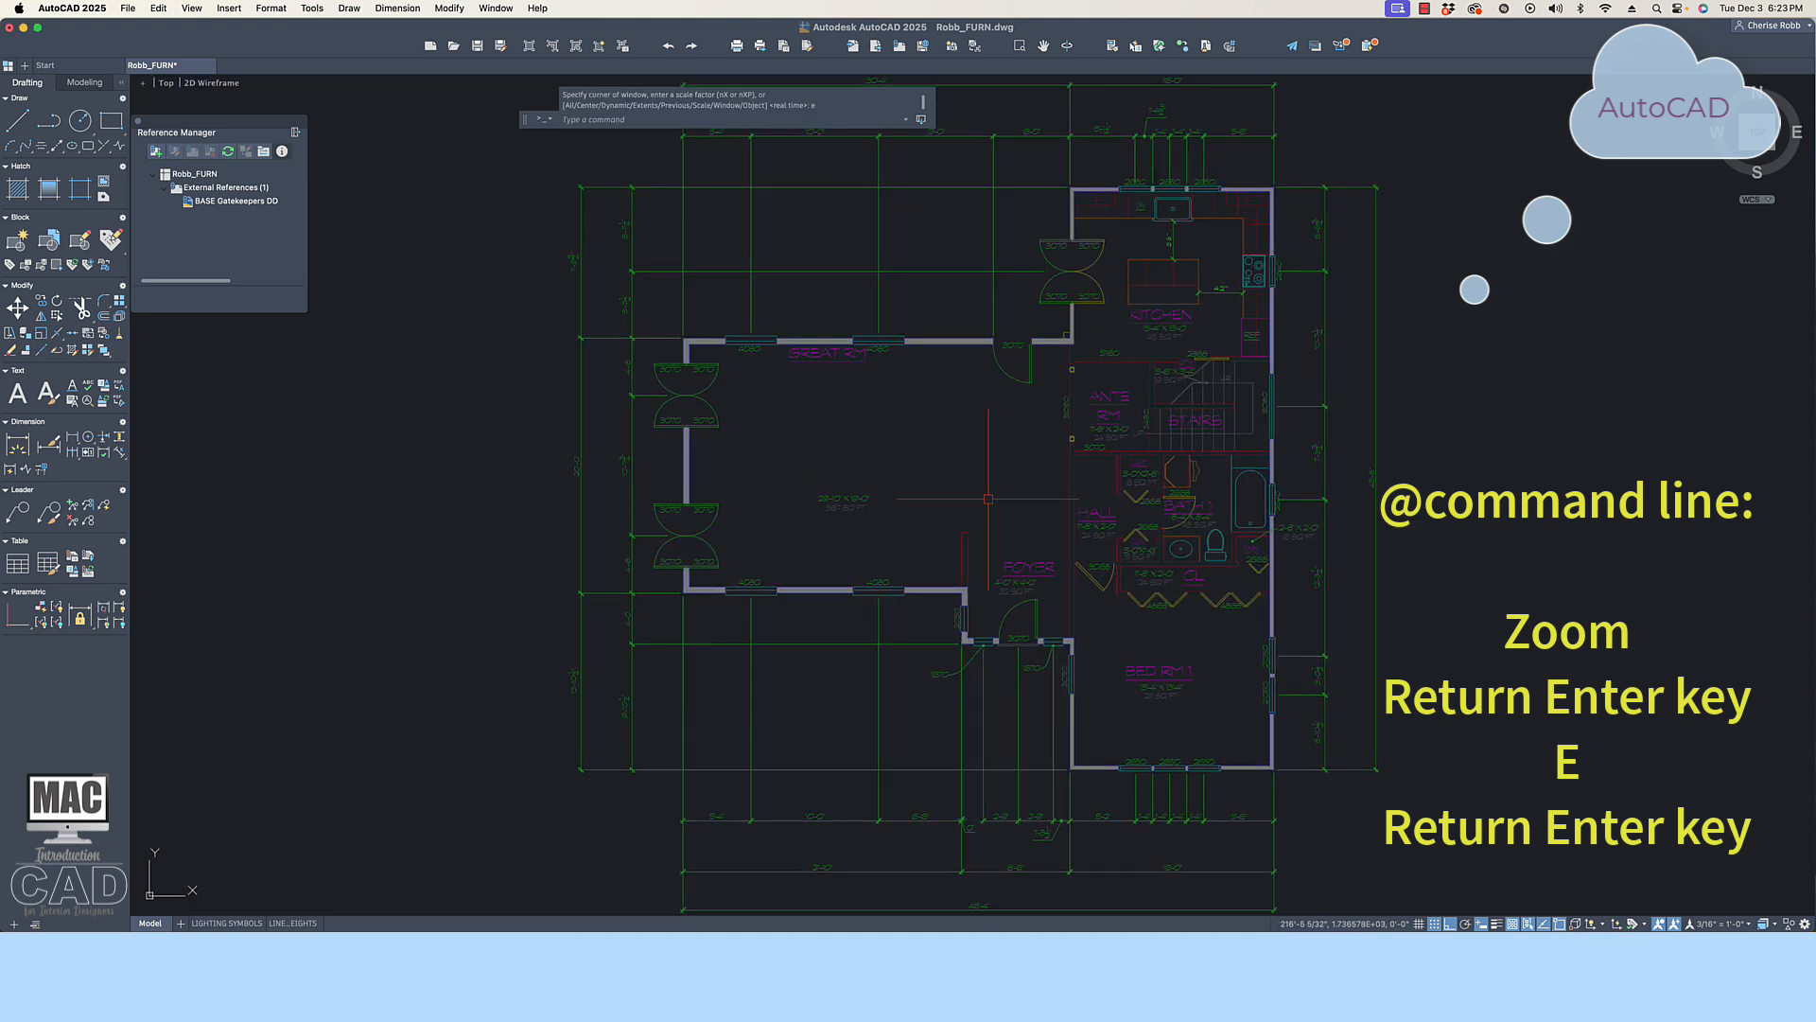
pyautogui.moveTo(988, 500); pyautogui.dragTo(683, 465, button='middle')
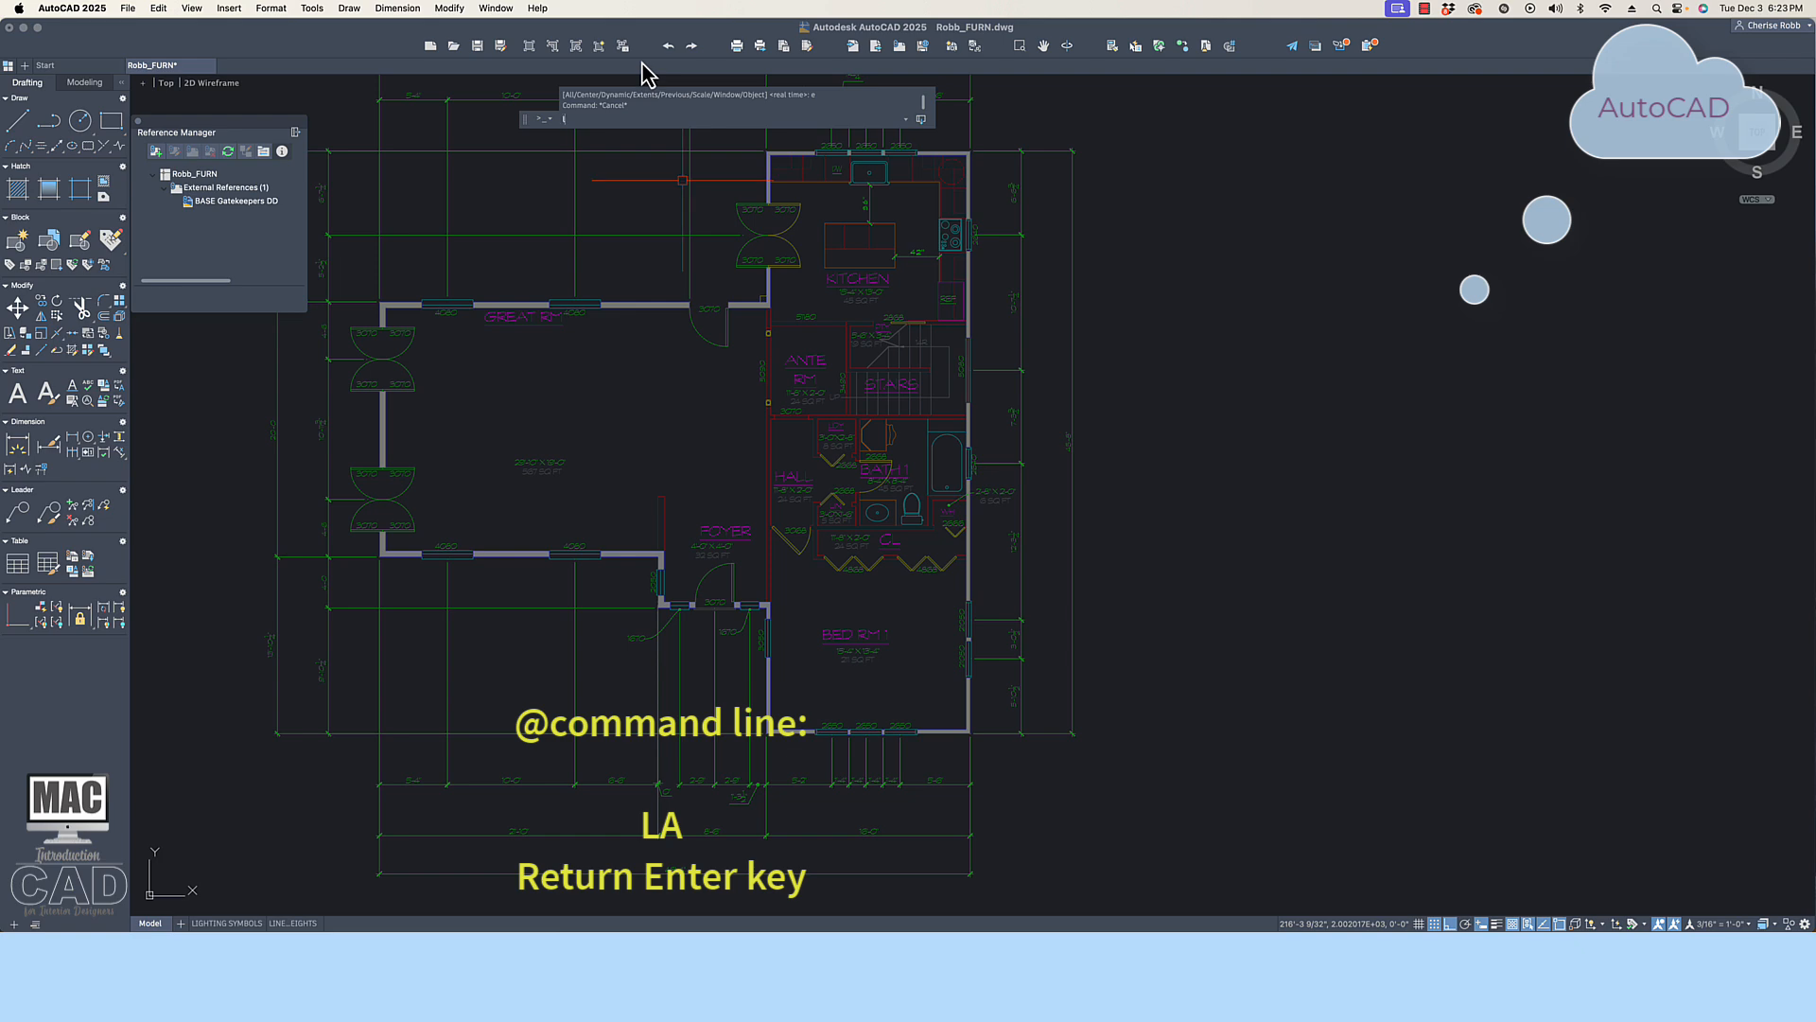
# Display the drawing's layers and examine which belong to the BASE Gatekeepers DD xref and which to the current drawing
pyautogui.write('la')
pyautogui.press('Return')
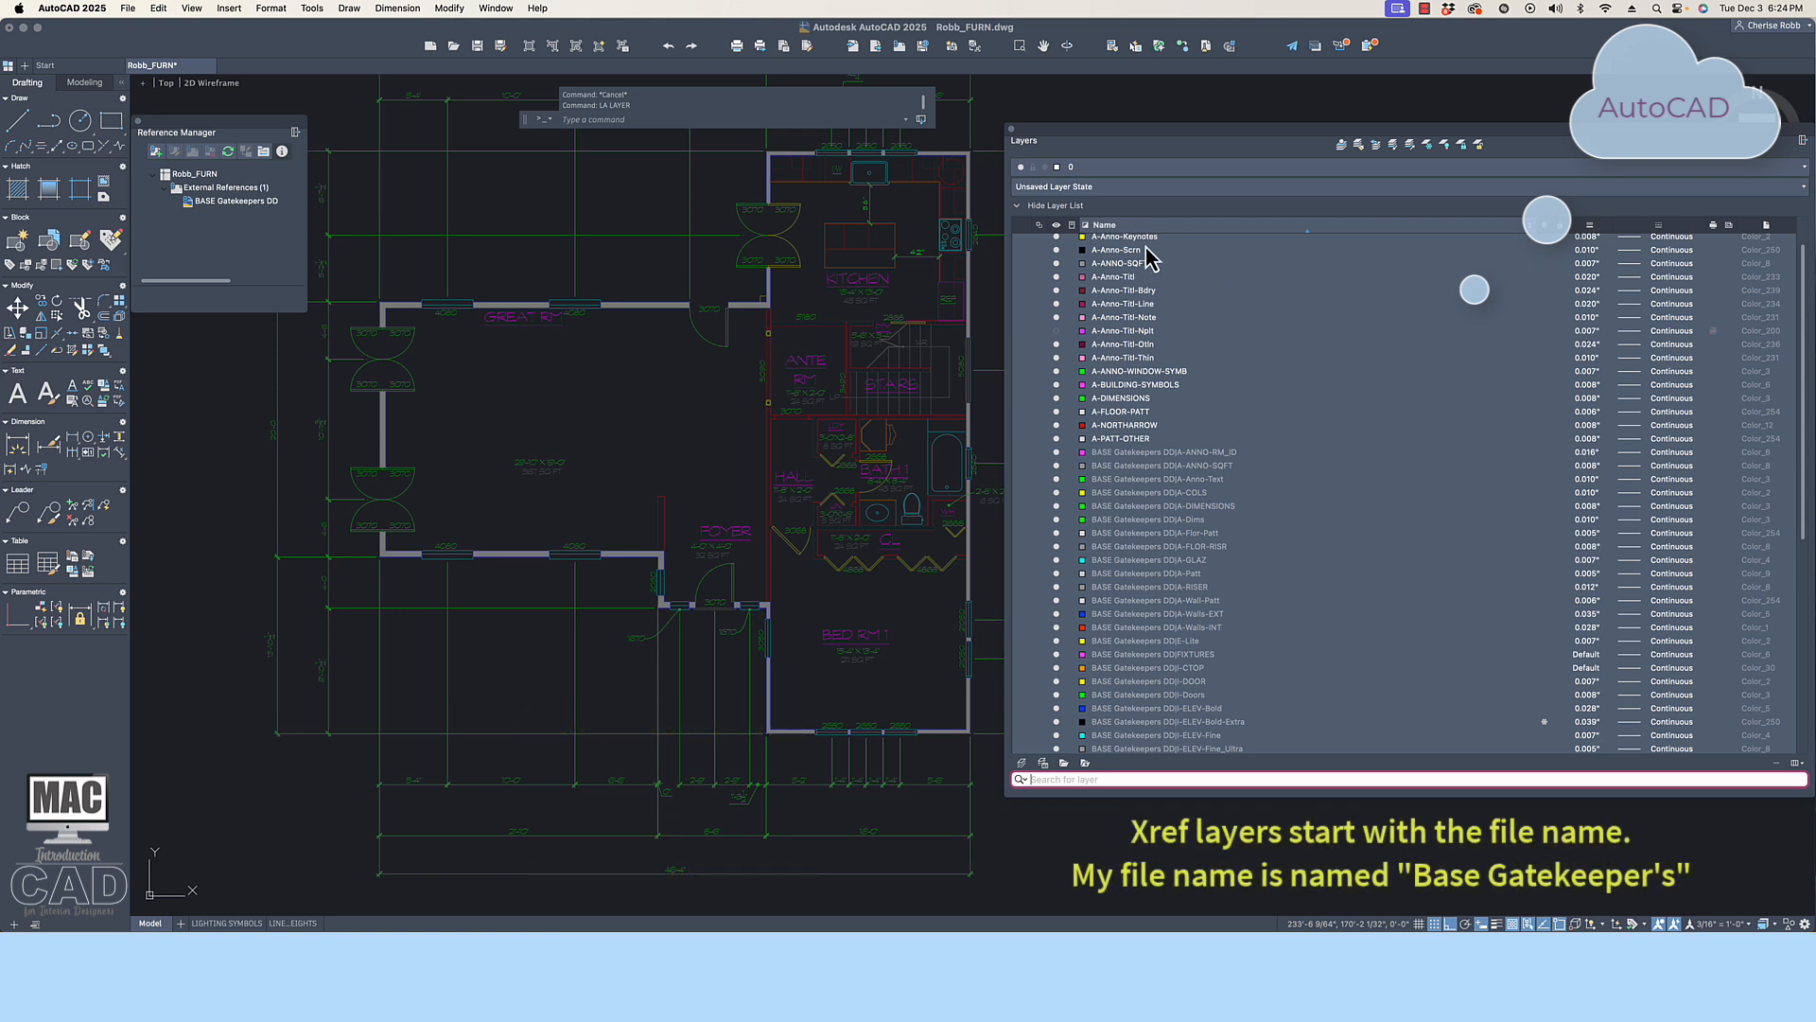
pyautogui.scroll(-4, 1144, 516)
pyautogui.scroll(-2, 1144, 515)
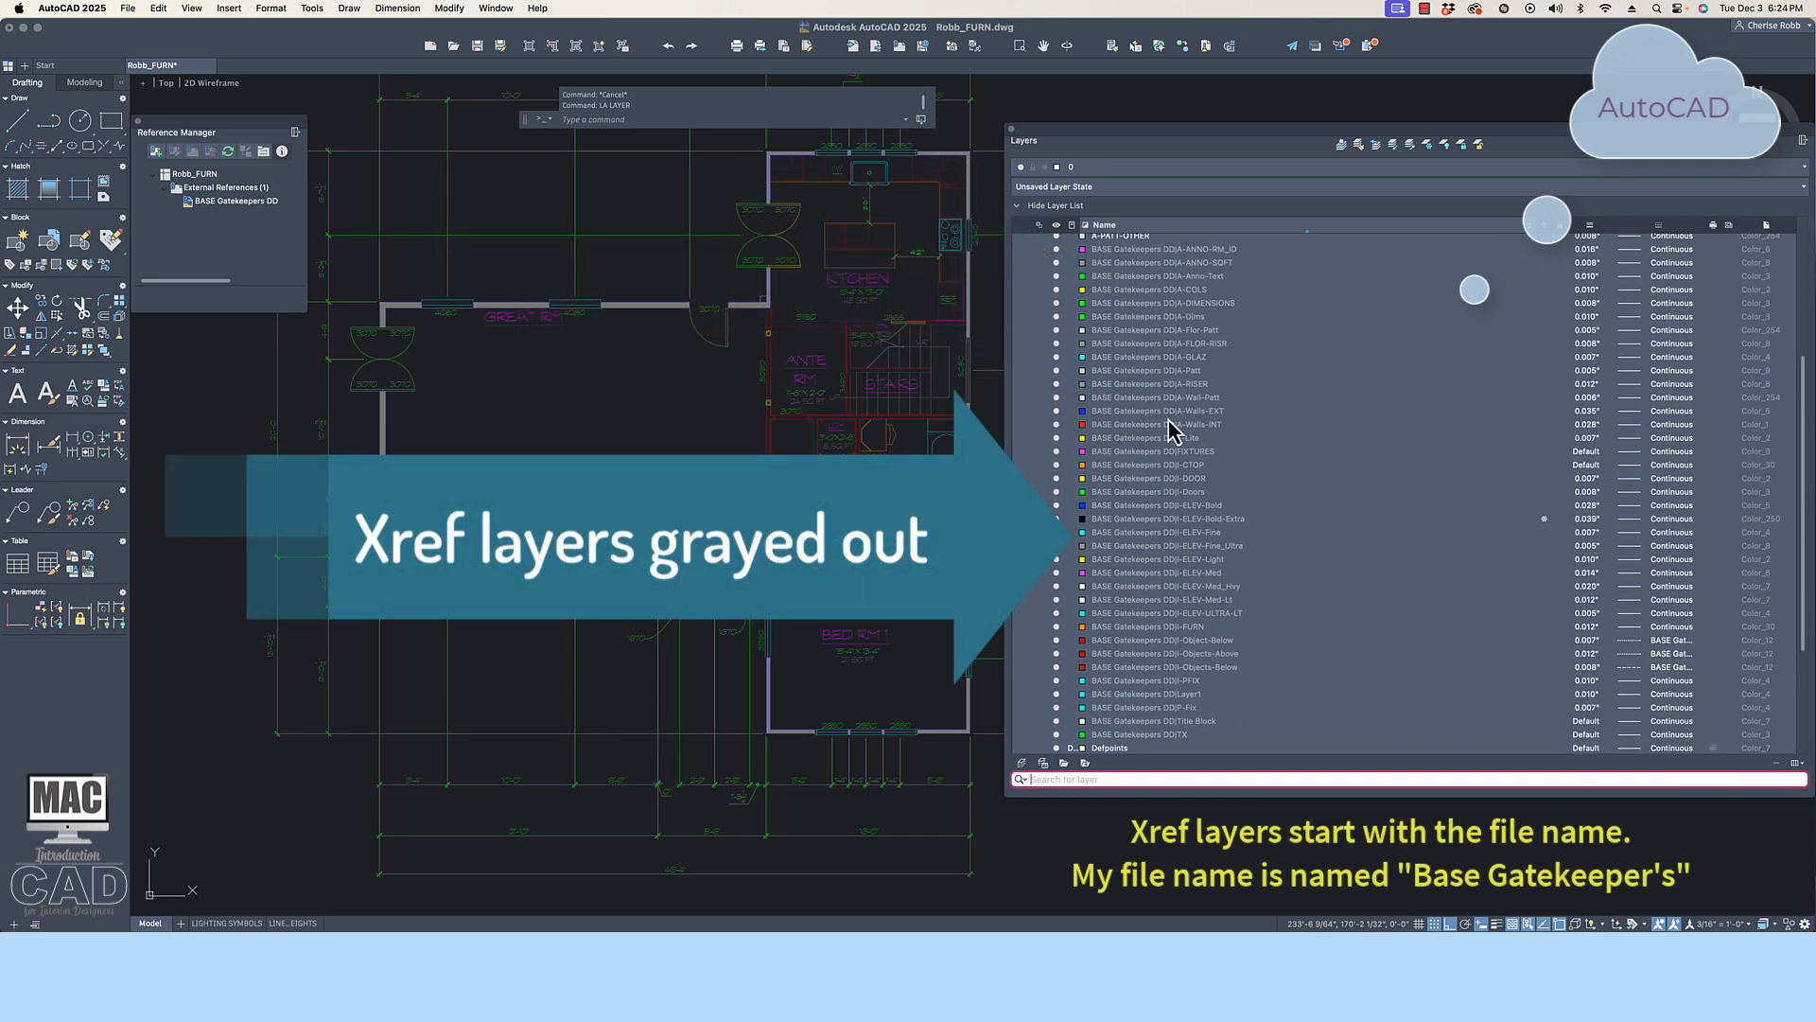
pyautogui.scroll(-4, 1151, 462)
pyautogui.scroll(-1, 1151, 463)
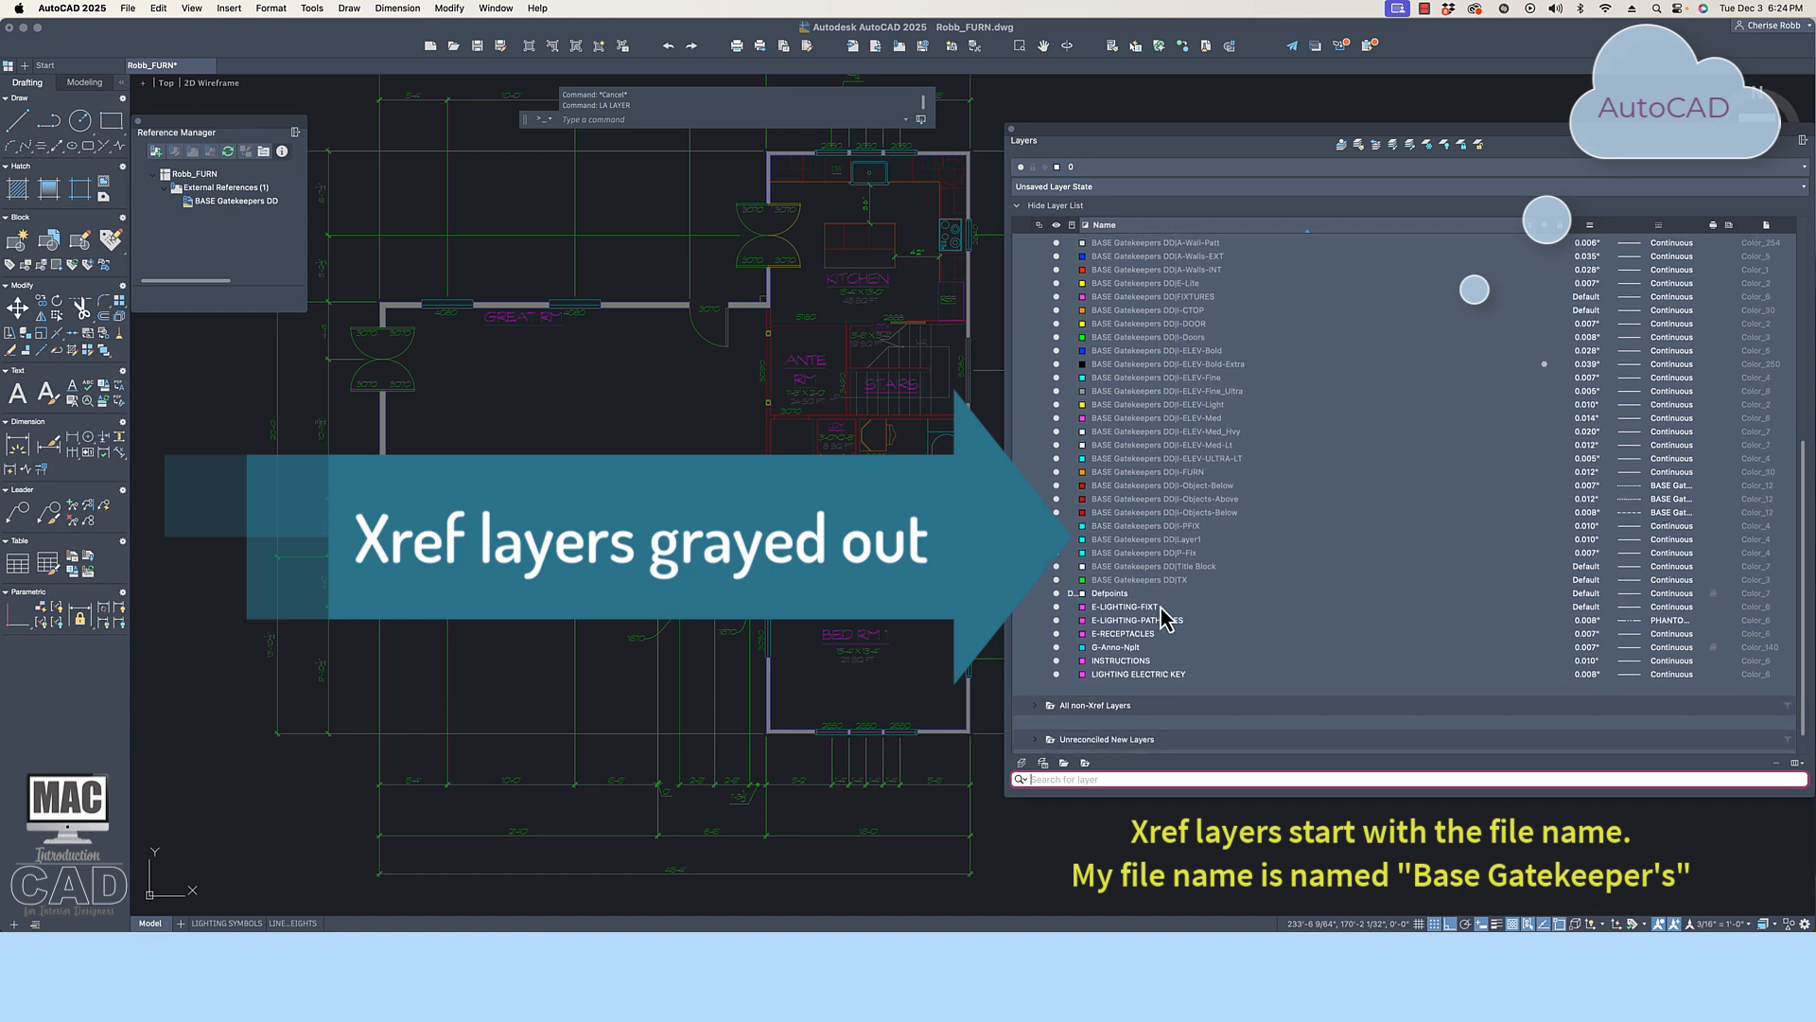
pyautogui.scroll(10, 1109, 653)
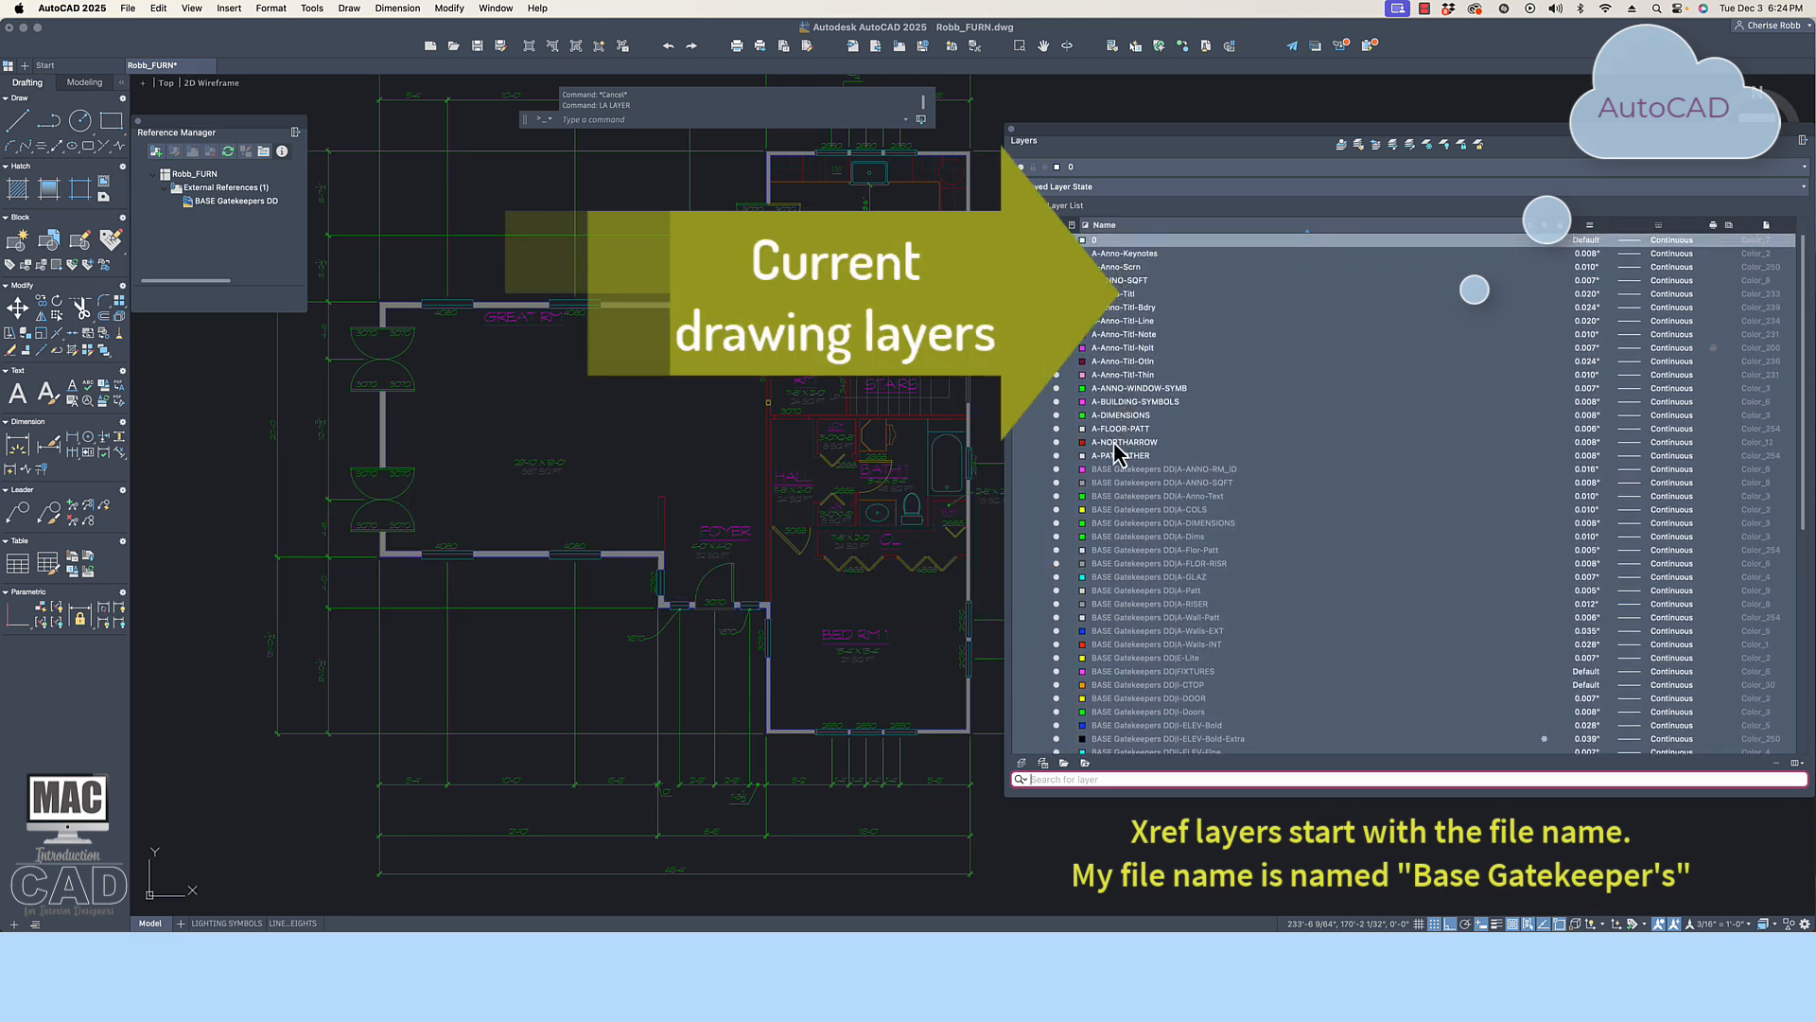
pyautogui.scroll(-5, 1117, 463)
pyautogui.scroll(-5, 1116, 463)
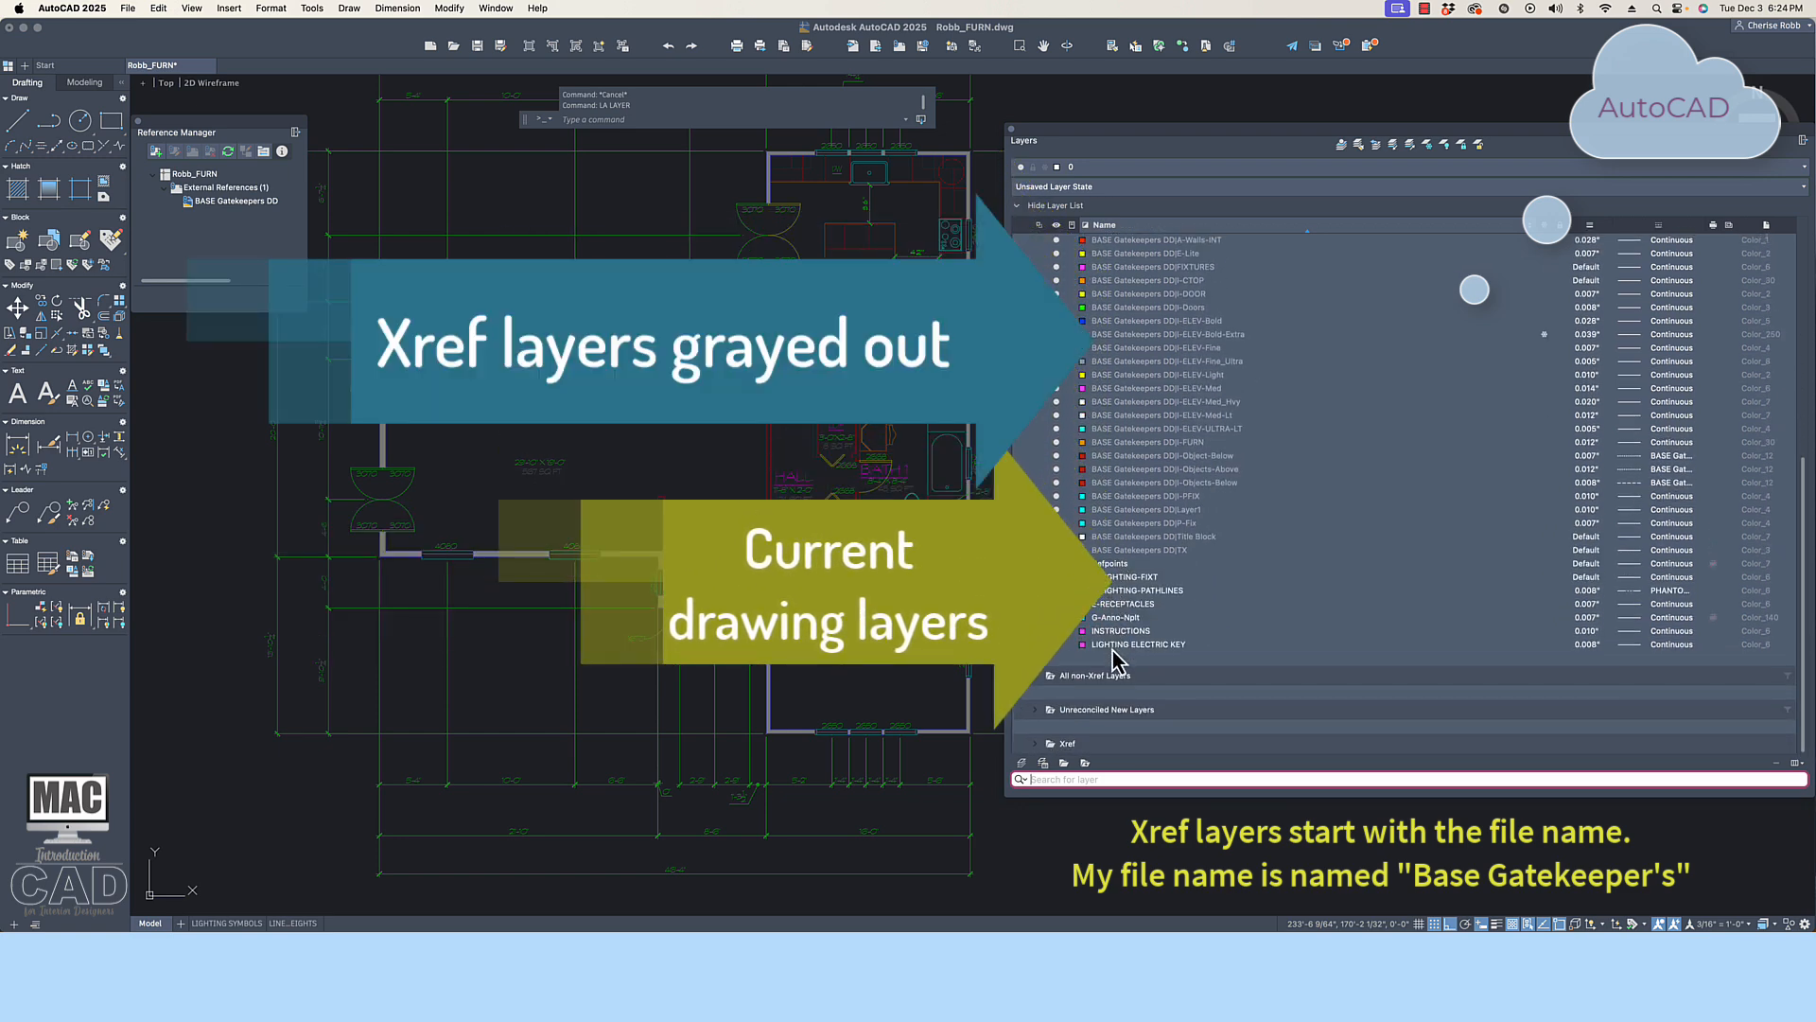
pyautogui.scroll(2, 1115, 657)
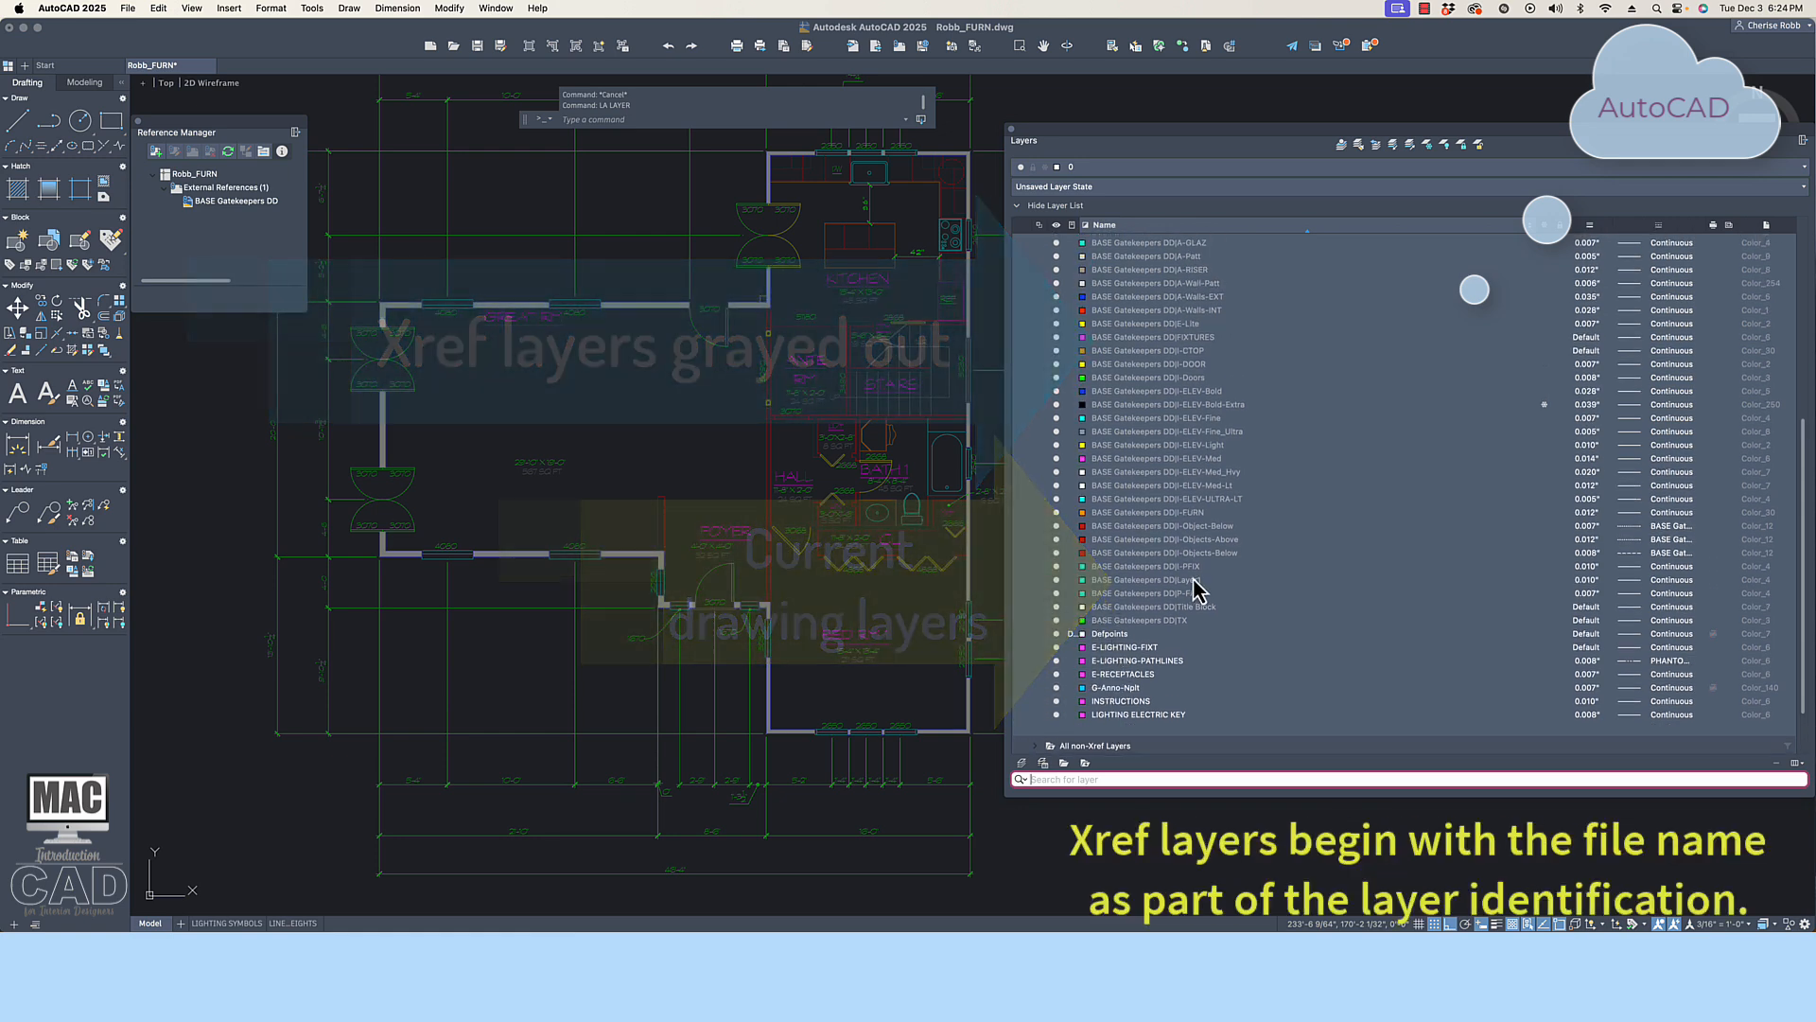
pyautogui.scroll(1, 1197, 591)
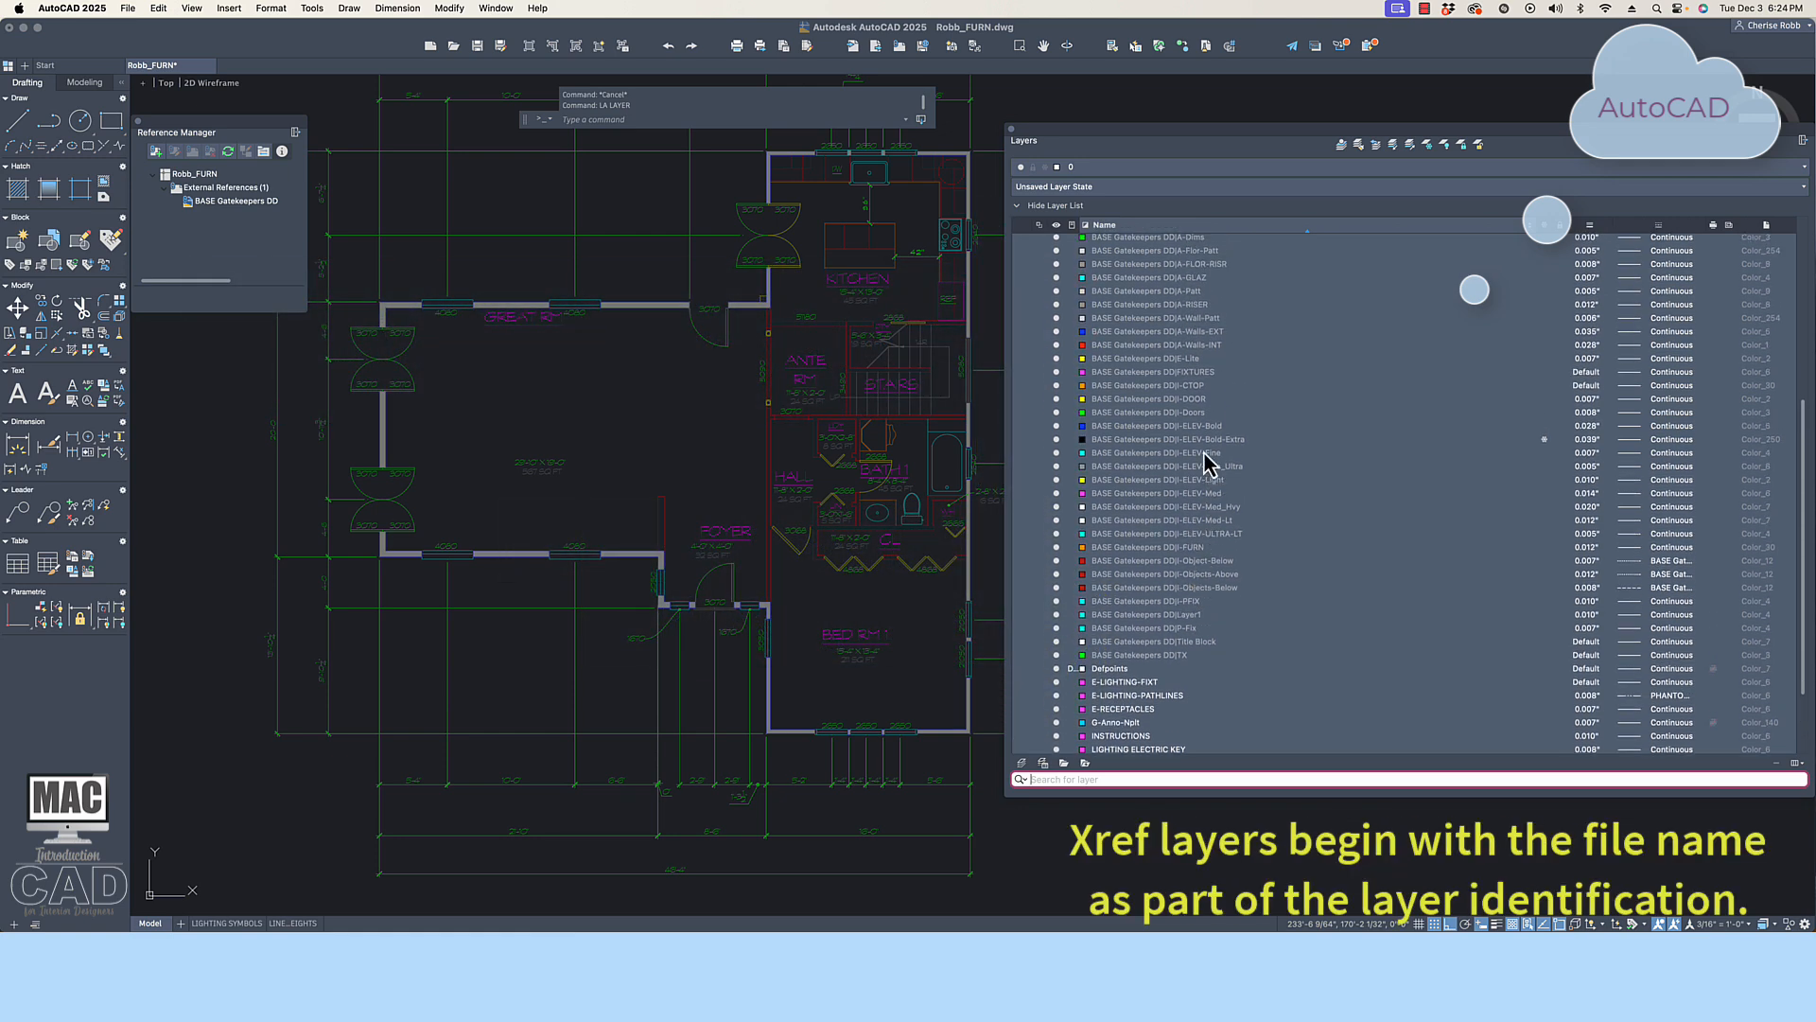
pyautogui.scroll(3, 1204, 454)
pyautogui.click(1198, 413)
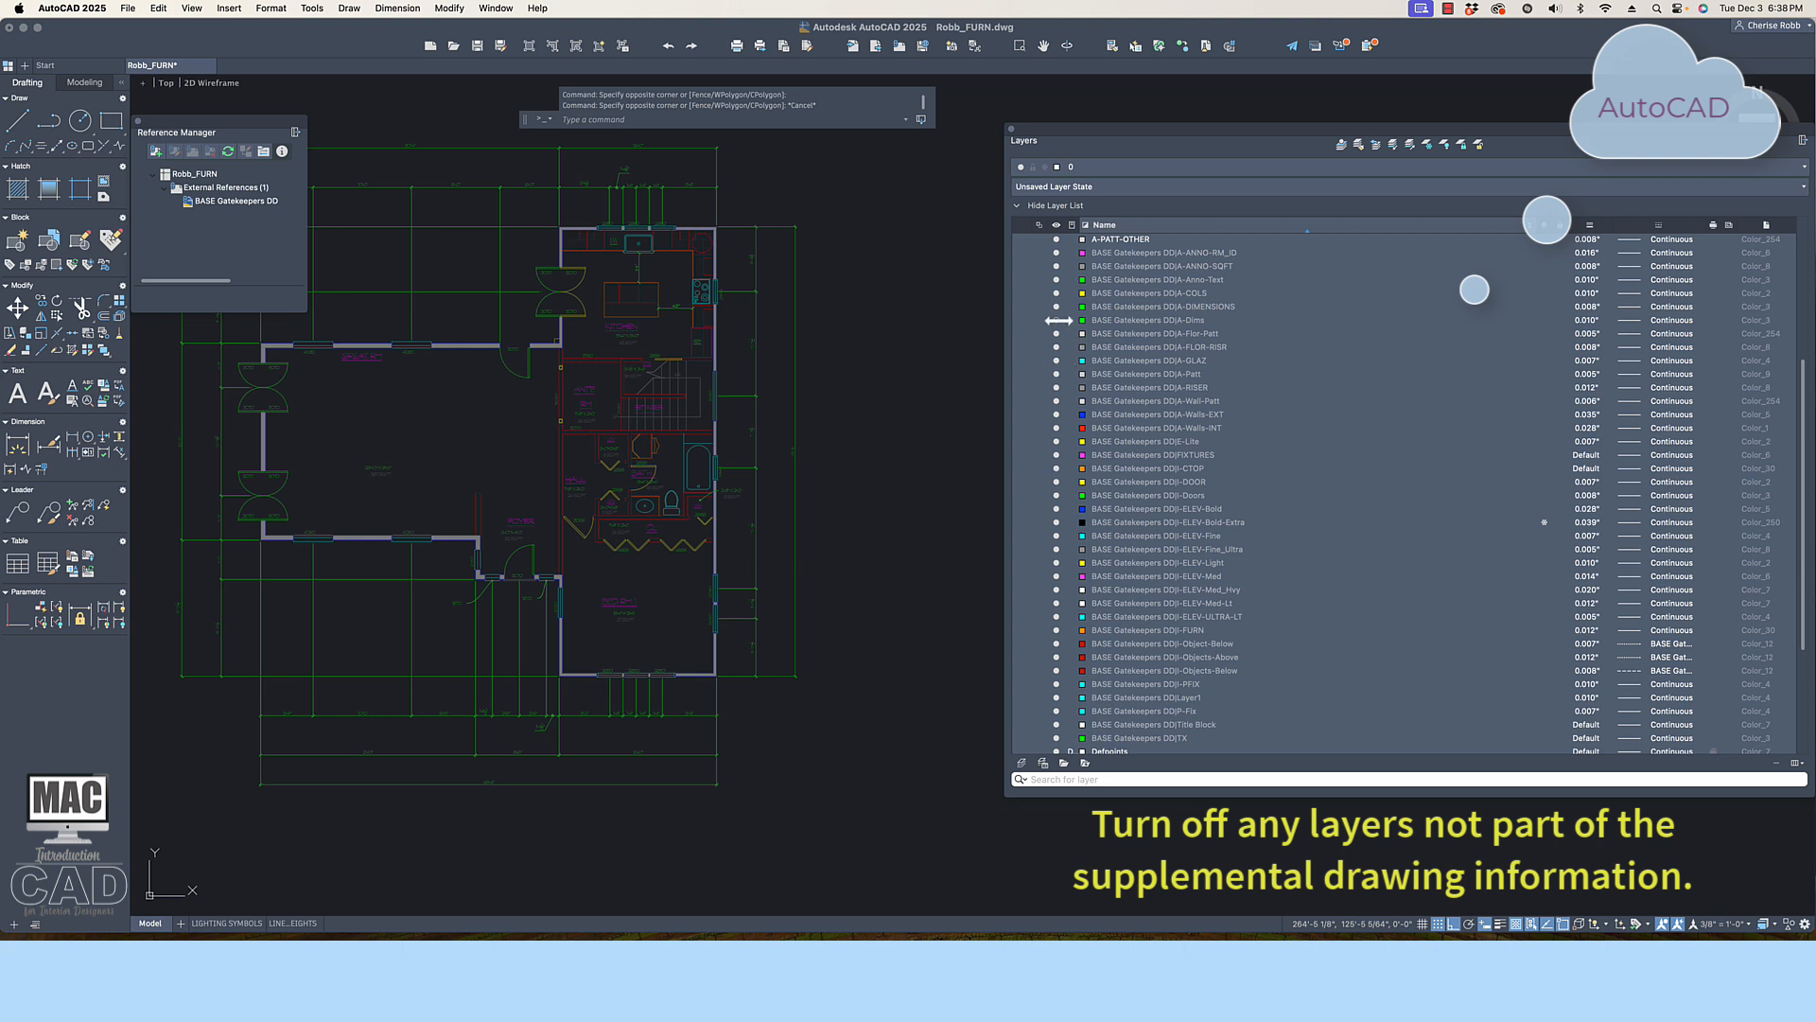
# Turn off the BASE Gatekeepers DD xref layers A-DIMENSIONS, A-Dims and A-ANNO-SQFT
pyautogui.click(1056, 320)
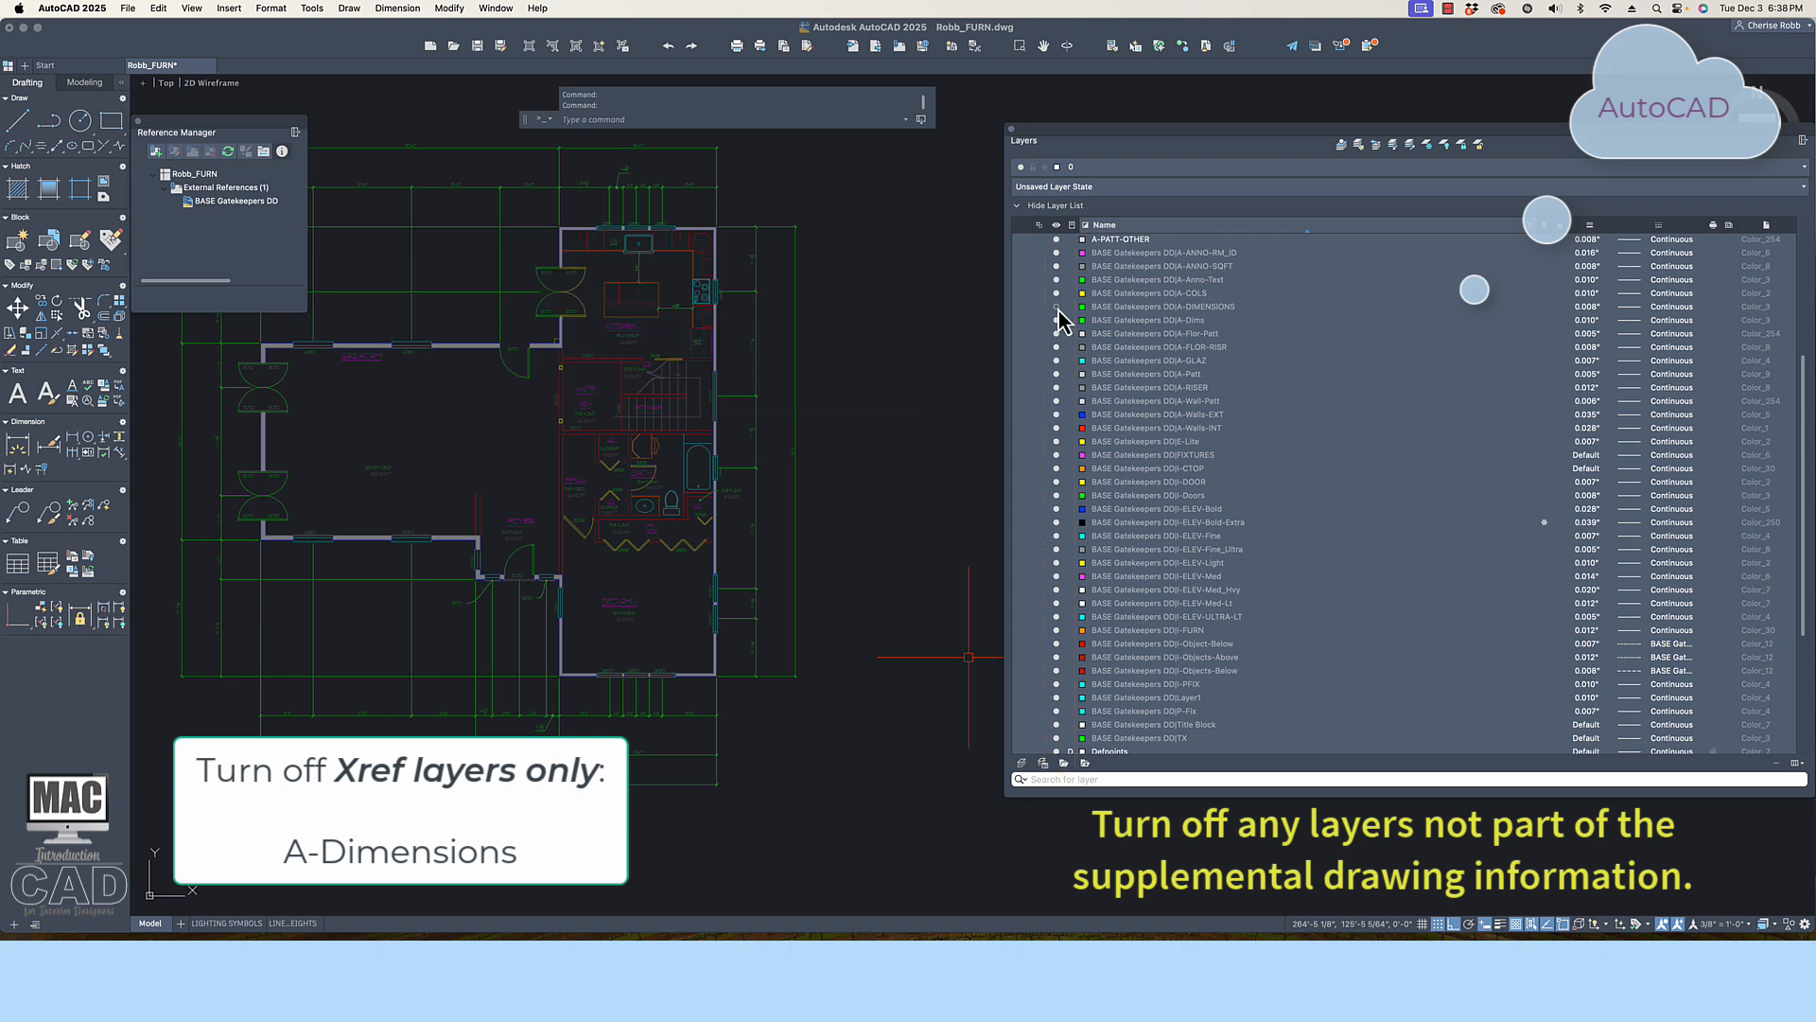
pyautogui.click(1056, 306)
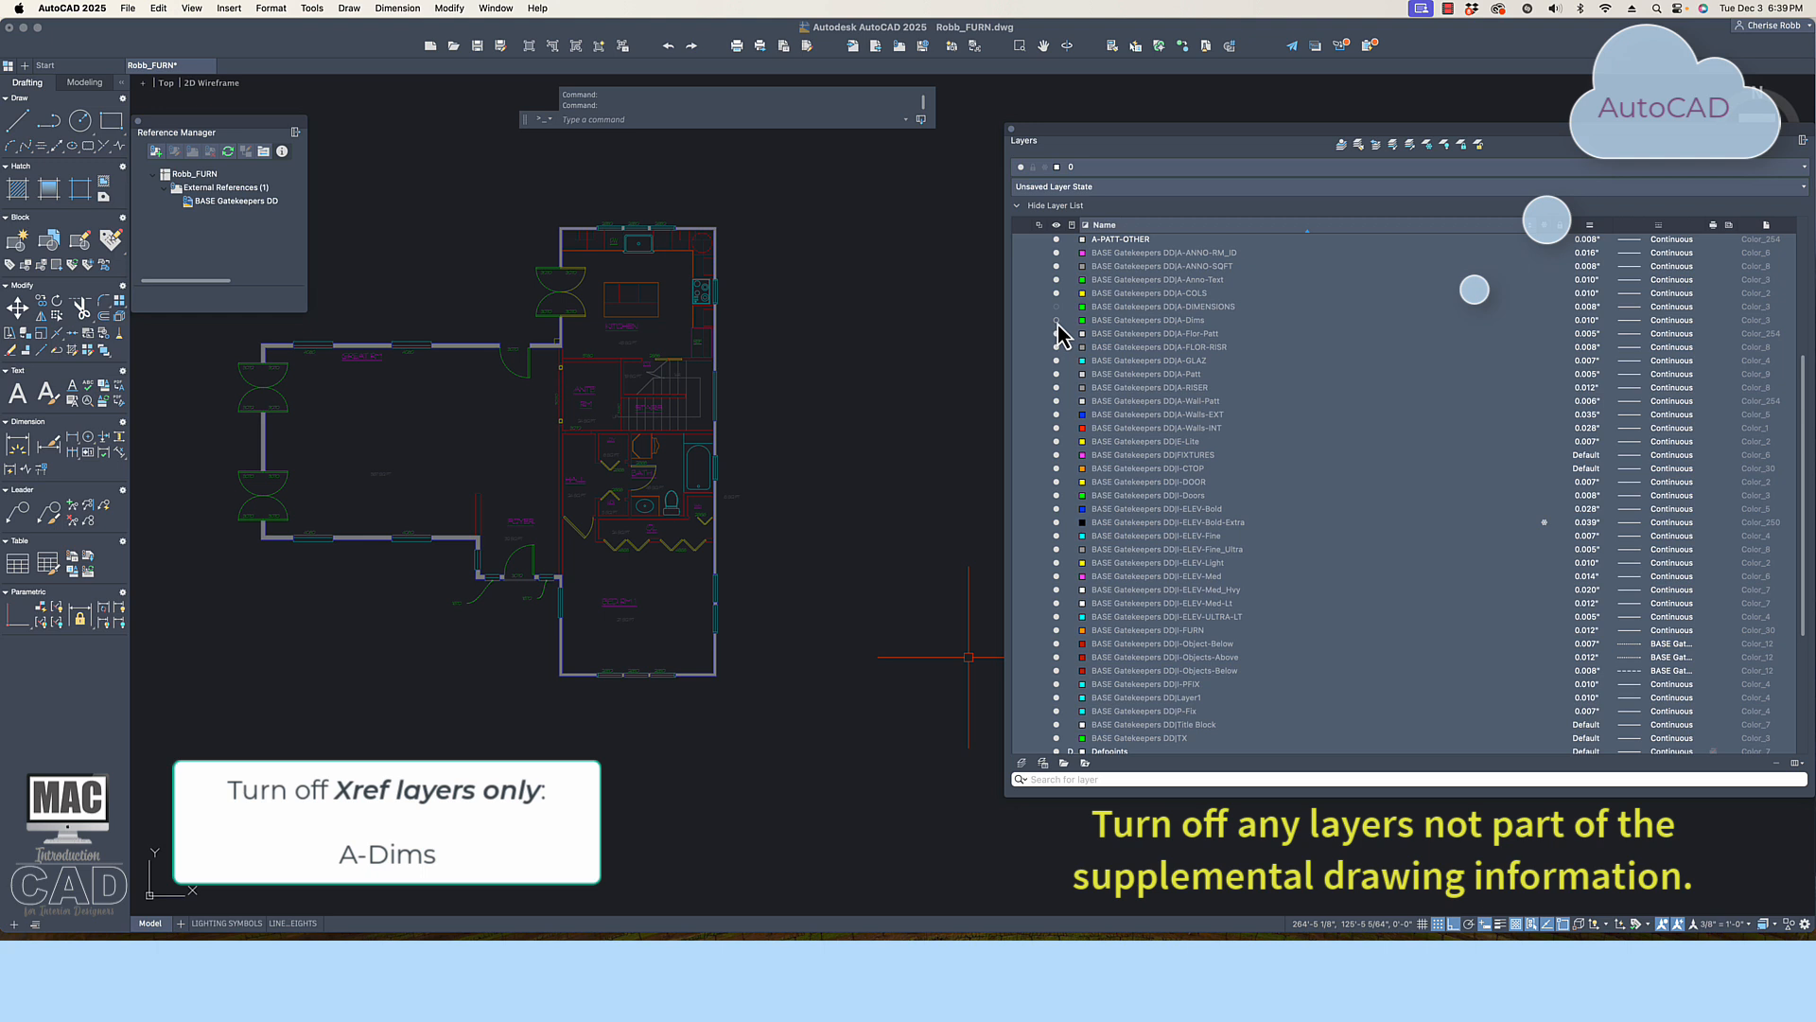
pyautogui.click(1058, 321)
pyautogui.click(1055, 267)
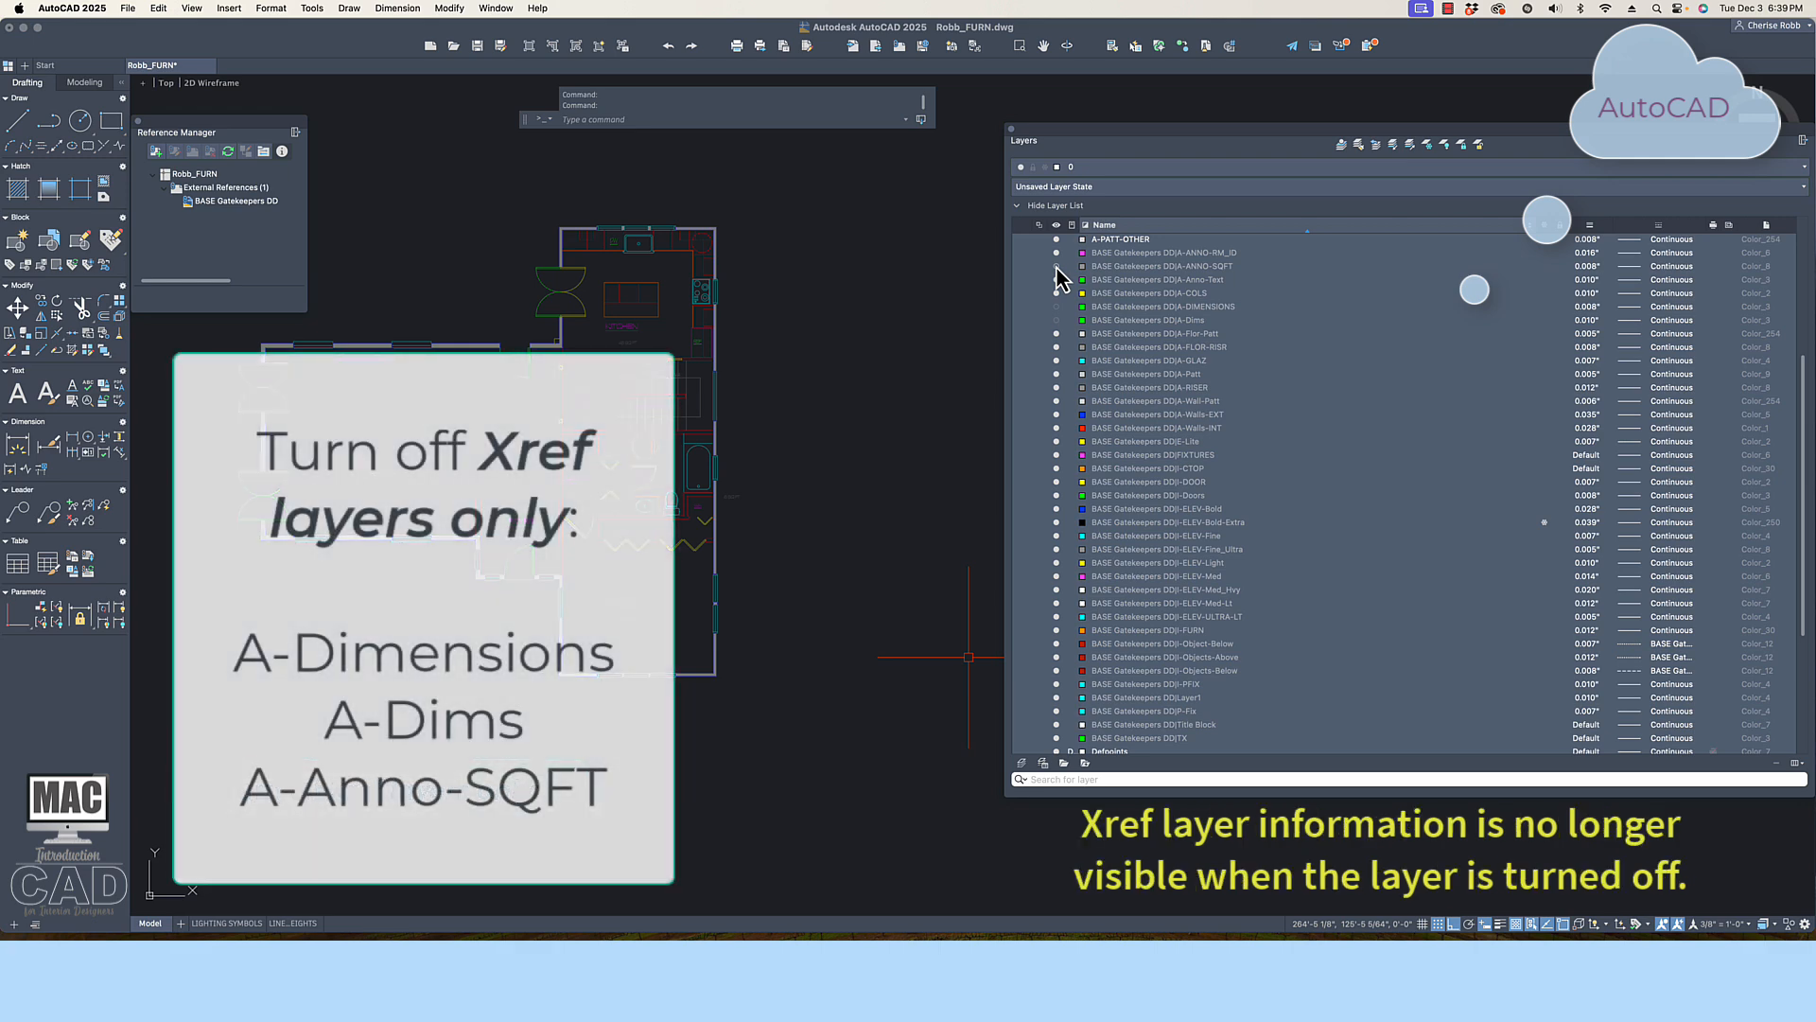
pyautogui.click(1057, 267)
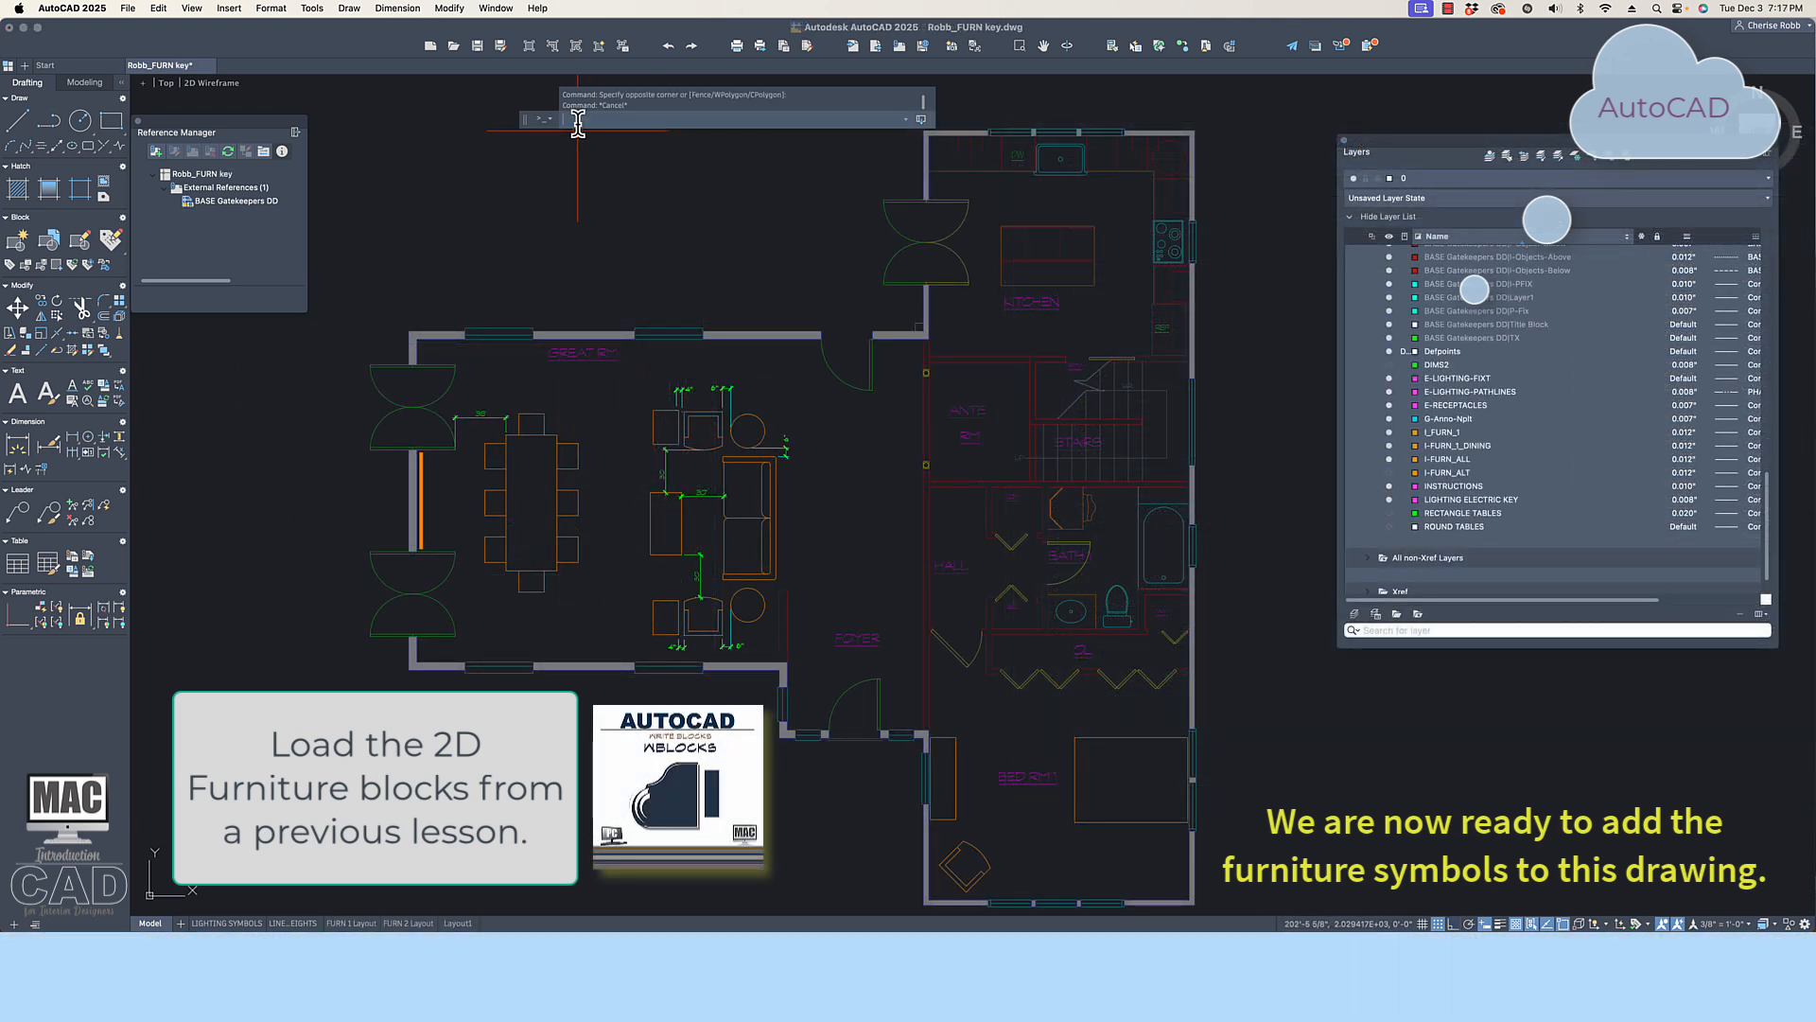
# Display the Blocks palette and position it over the floor plan
pyautogui.click(578, 121)
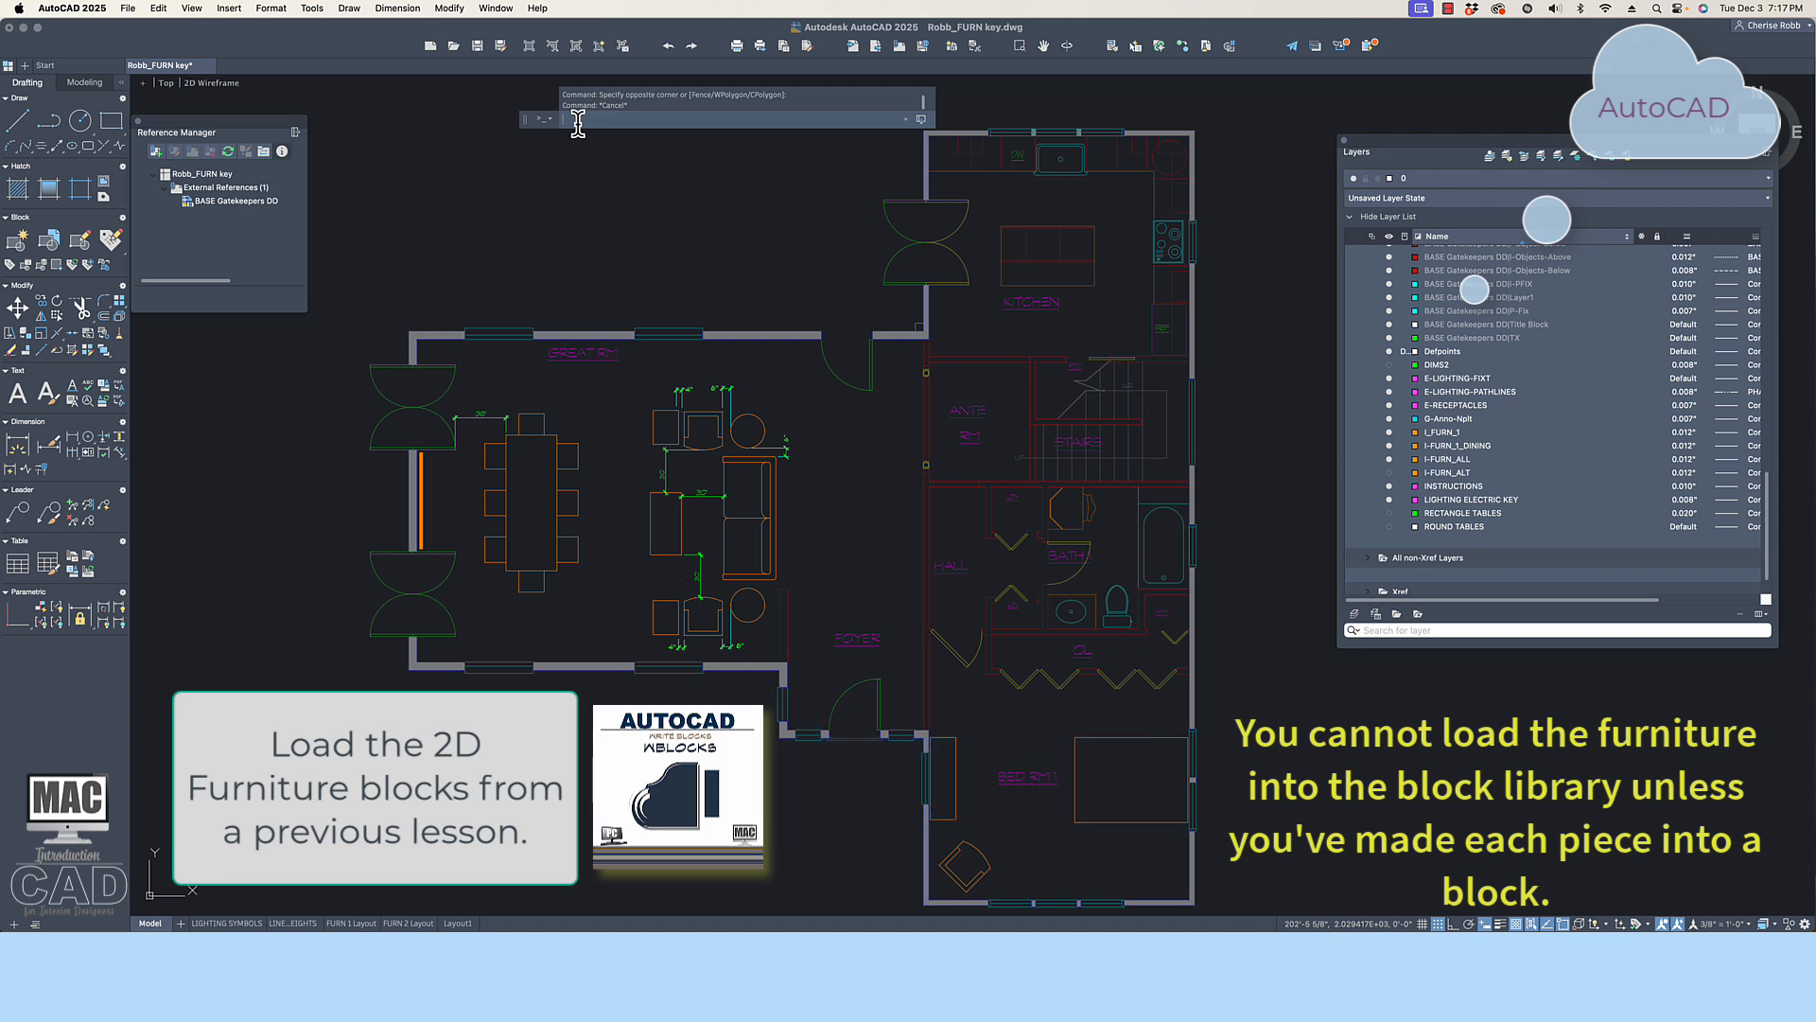
pyautogui.write('i')
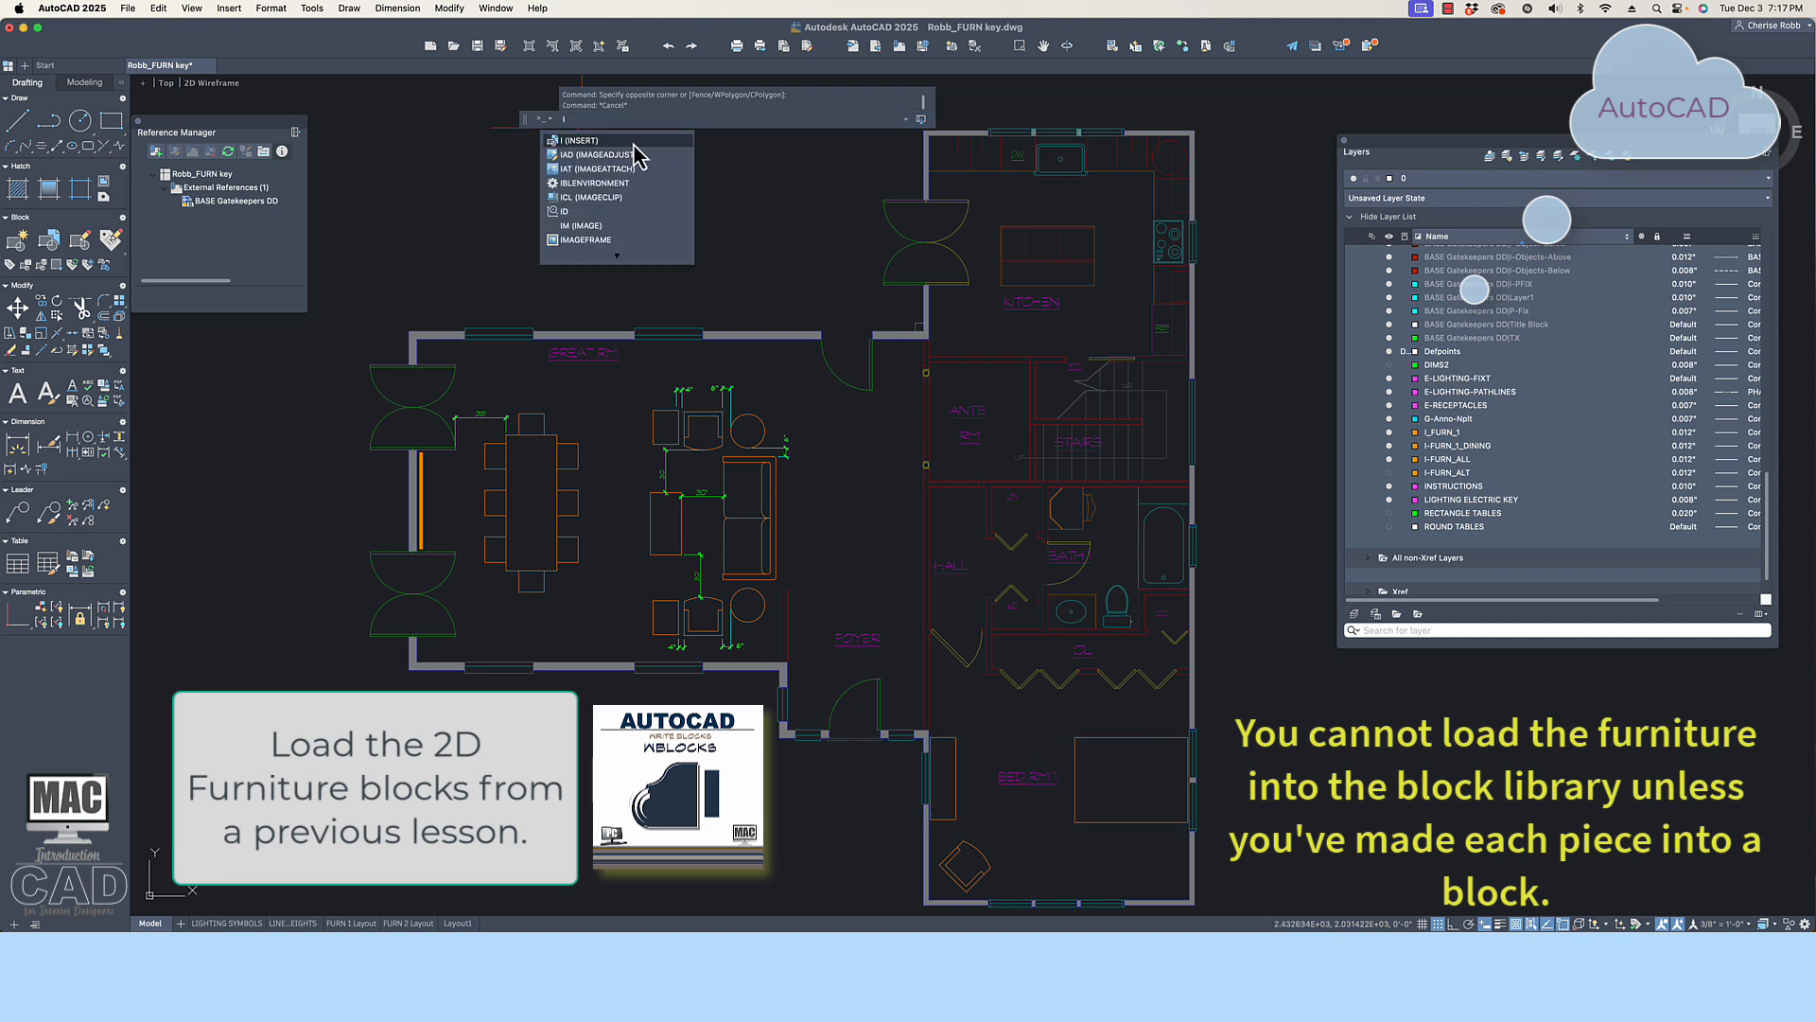
pyautogui.click(499, 9)
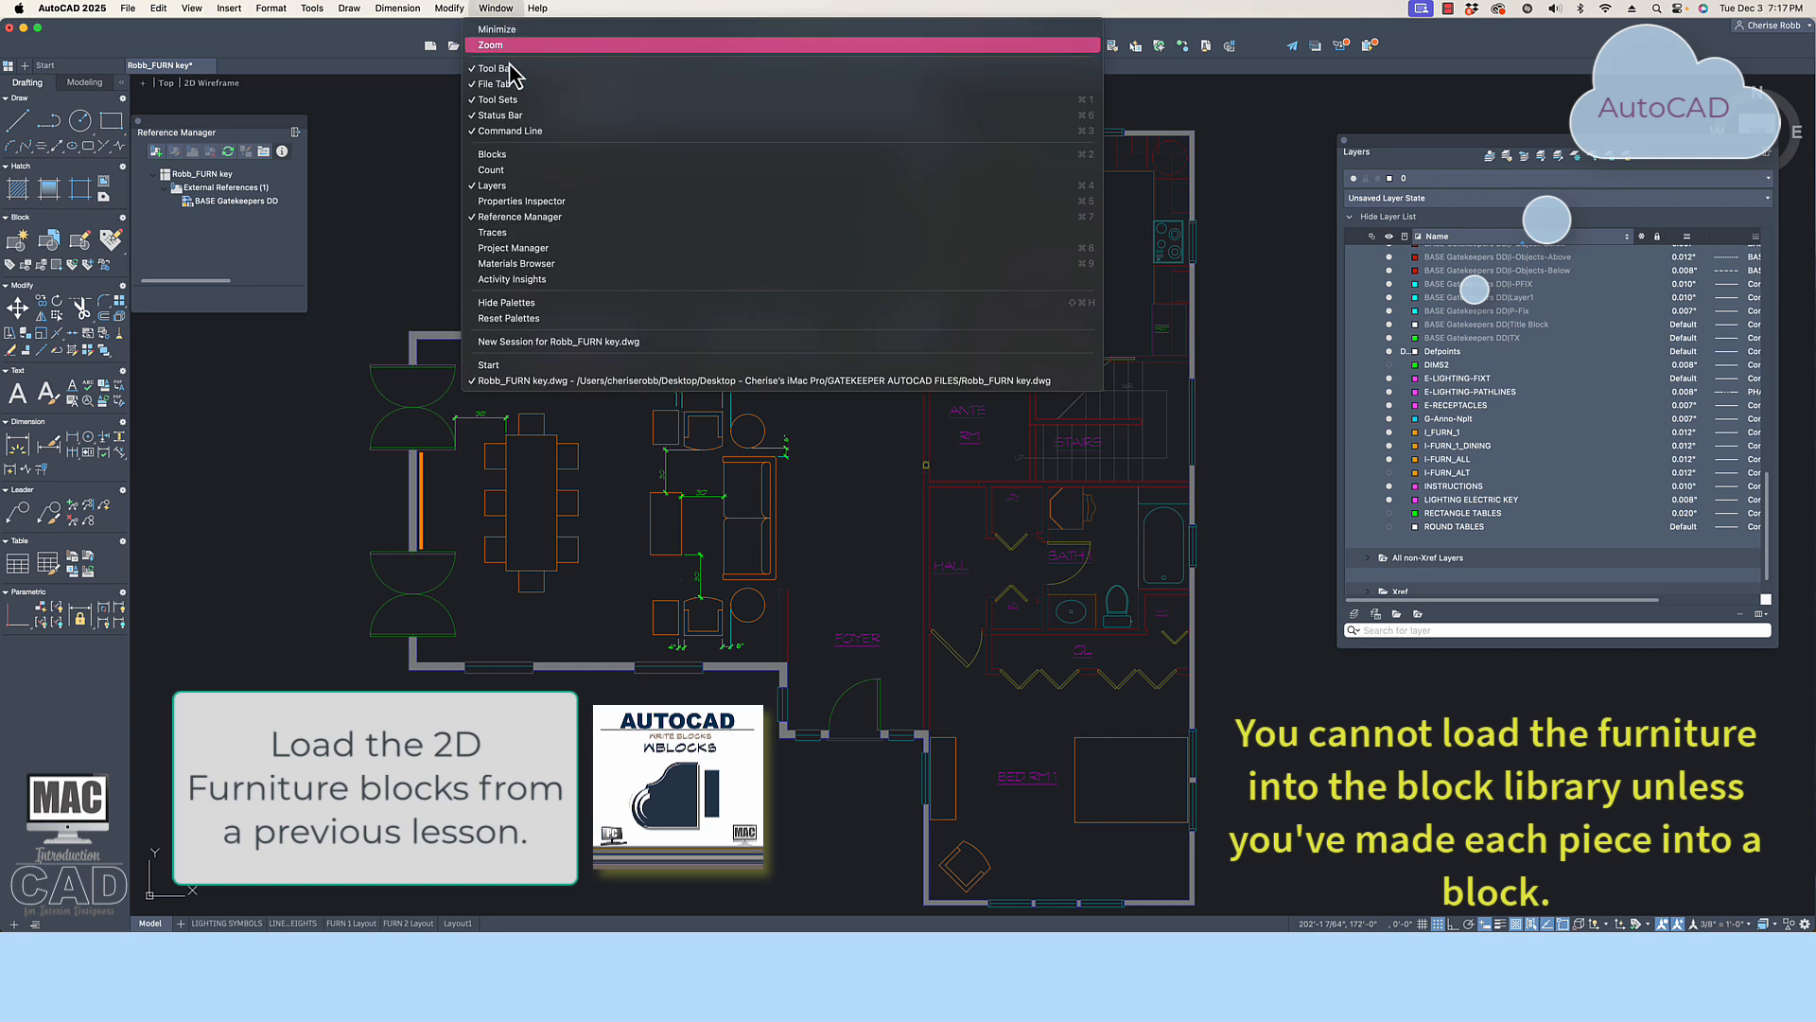
pyautogui.click(641, 159)
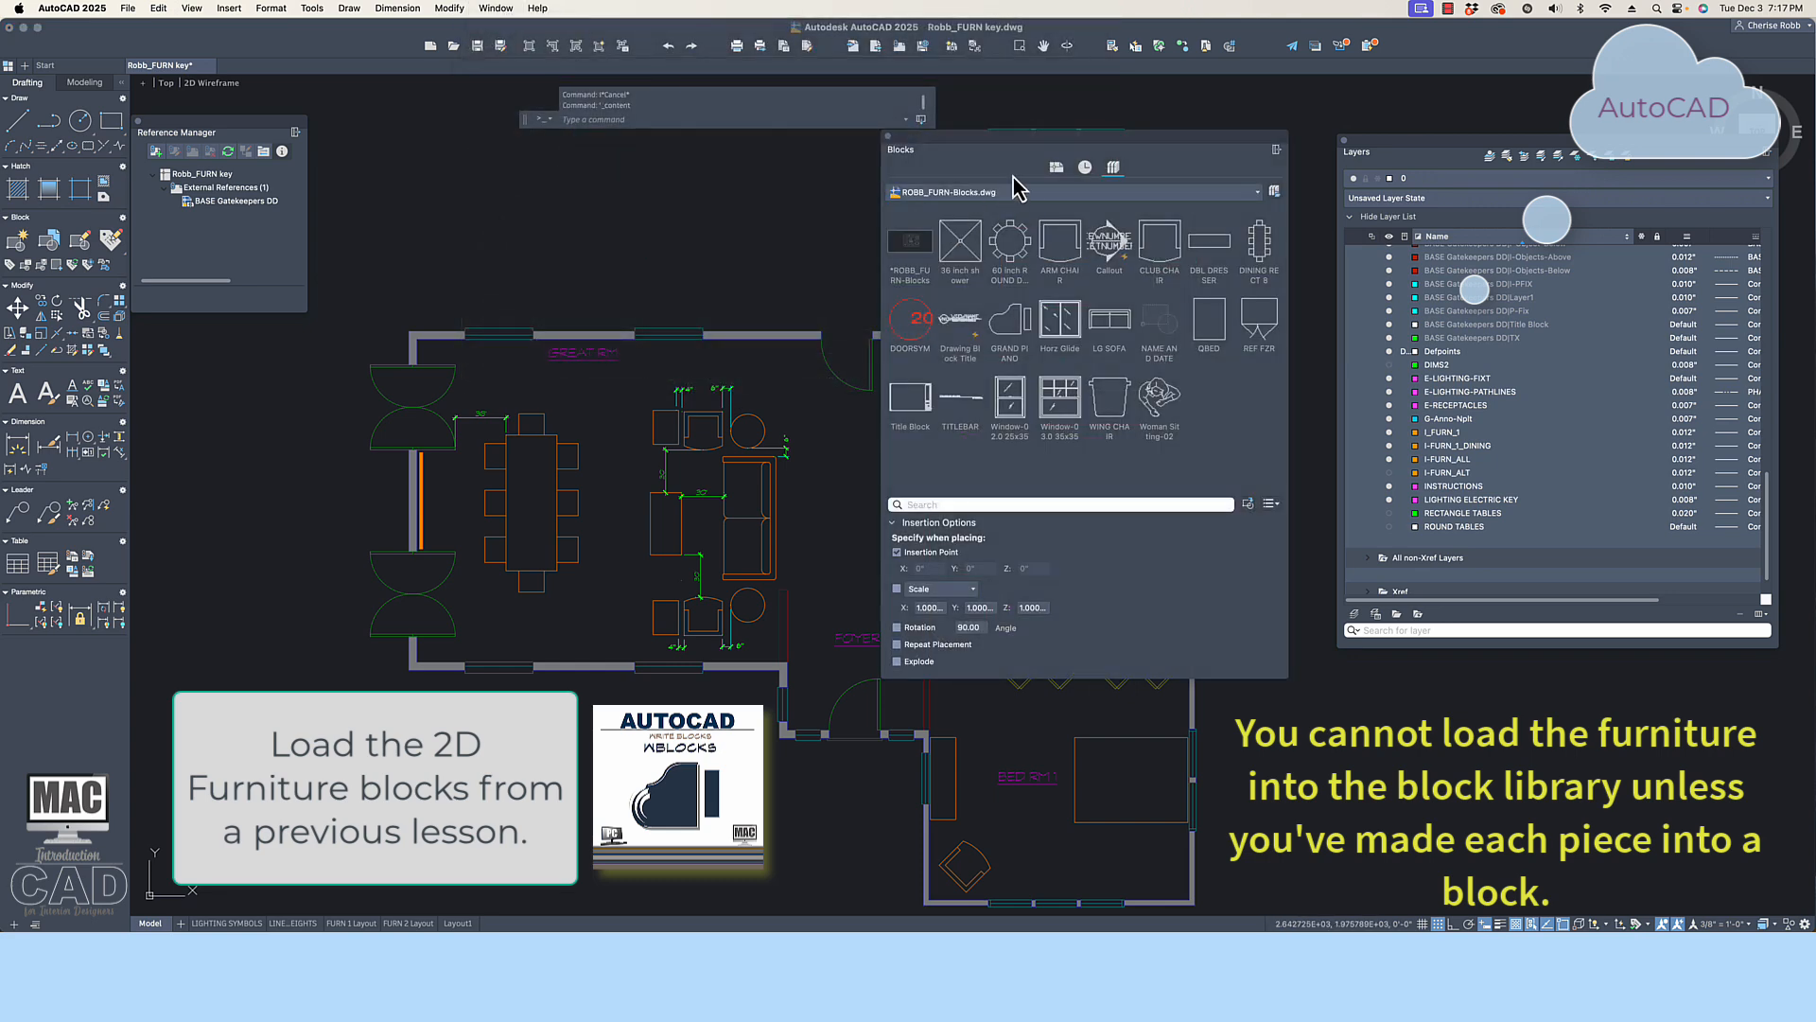
pyautogui.moveTo(1010, 139); pyautogui.dragTo(1033, 139)
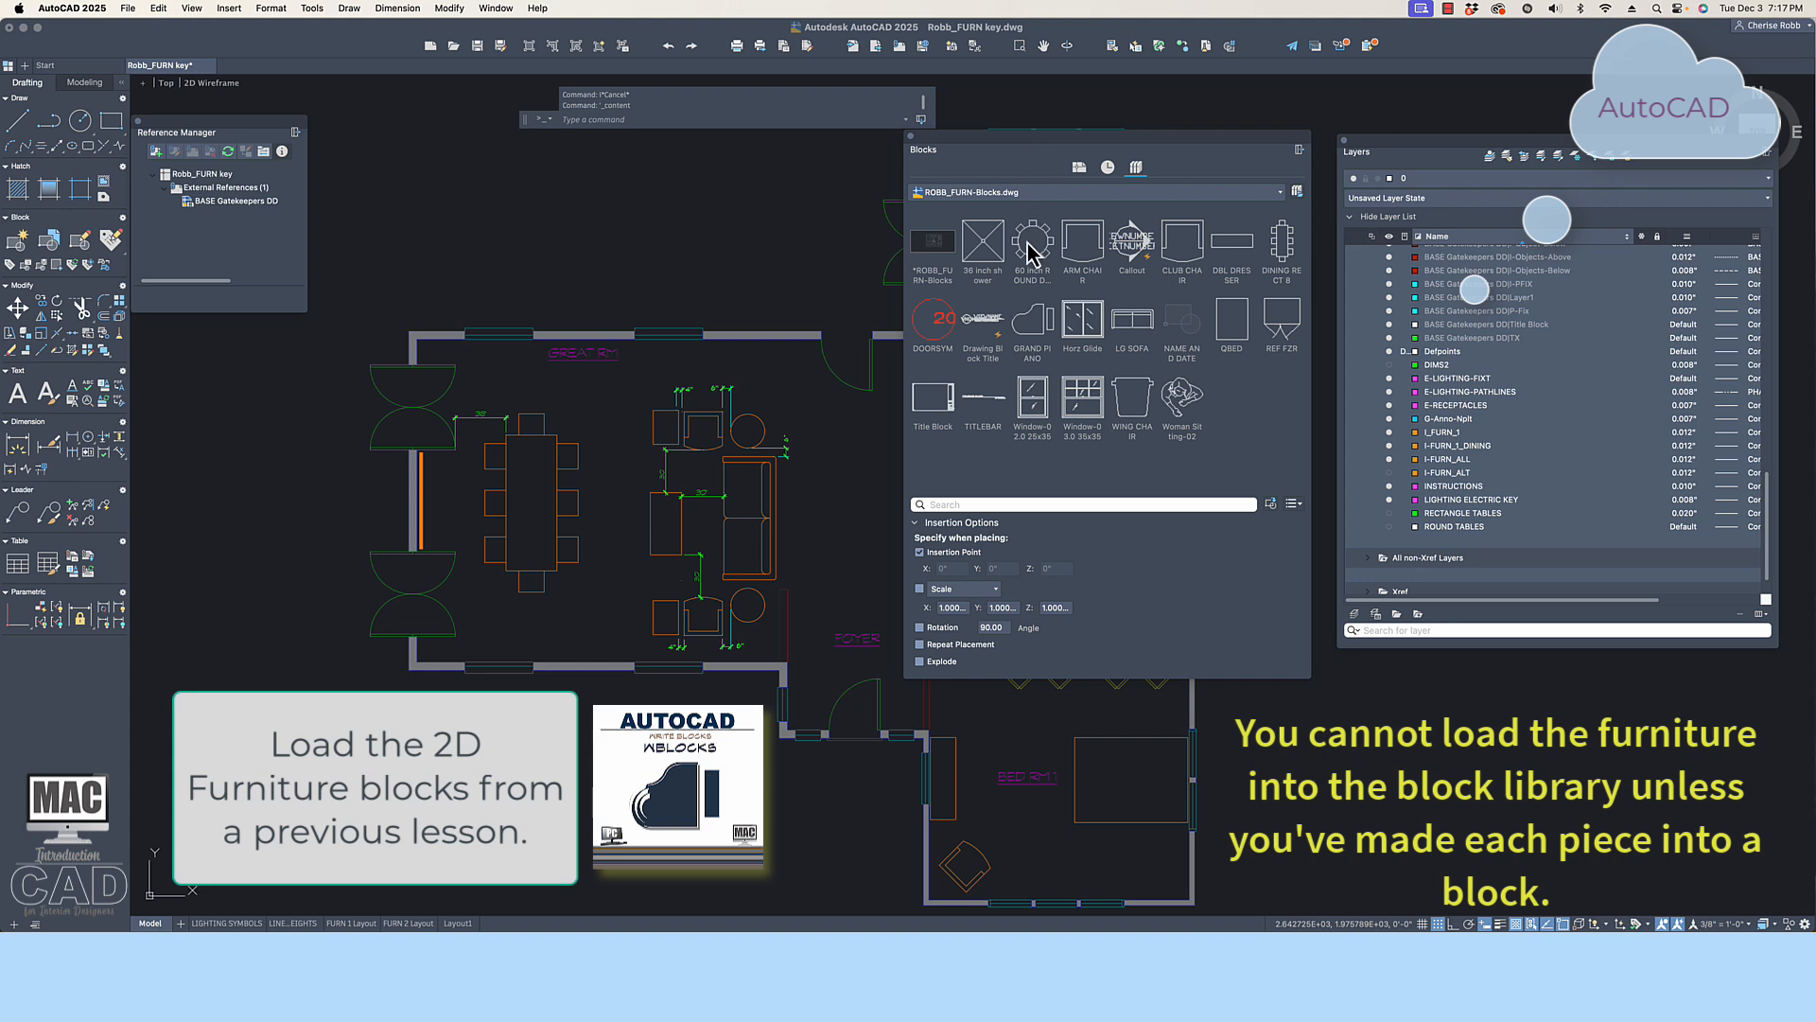
# Browse the BLOCK LIBRARY folder and load the furniture blocks drawing as the block library
pyautogui.click(1239, 196)
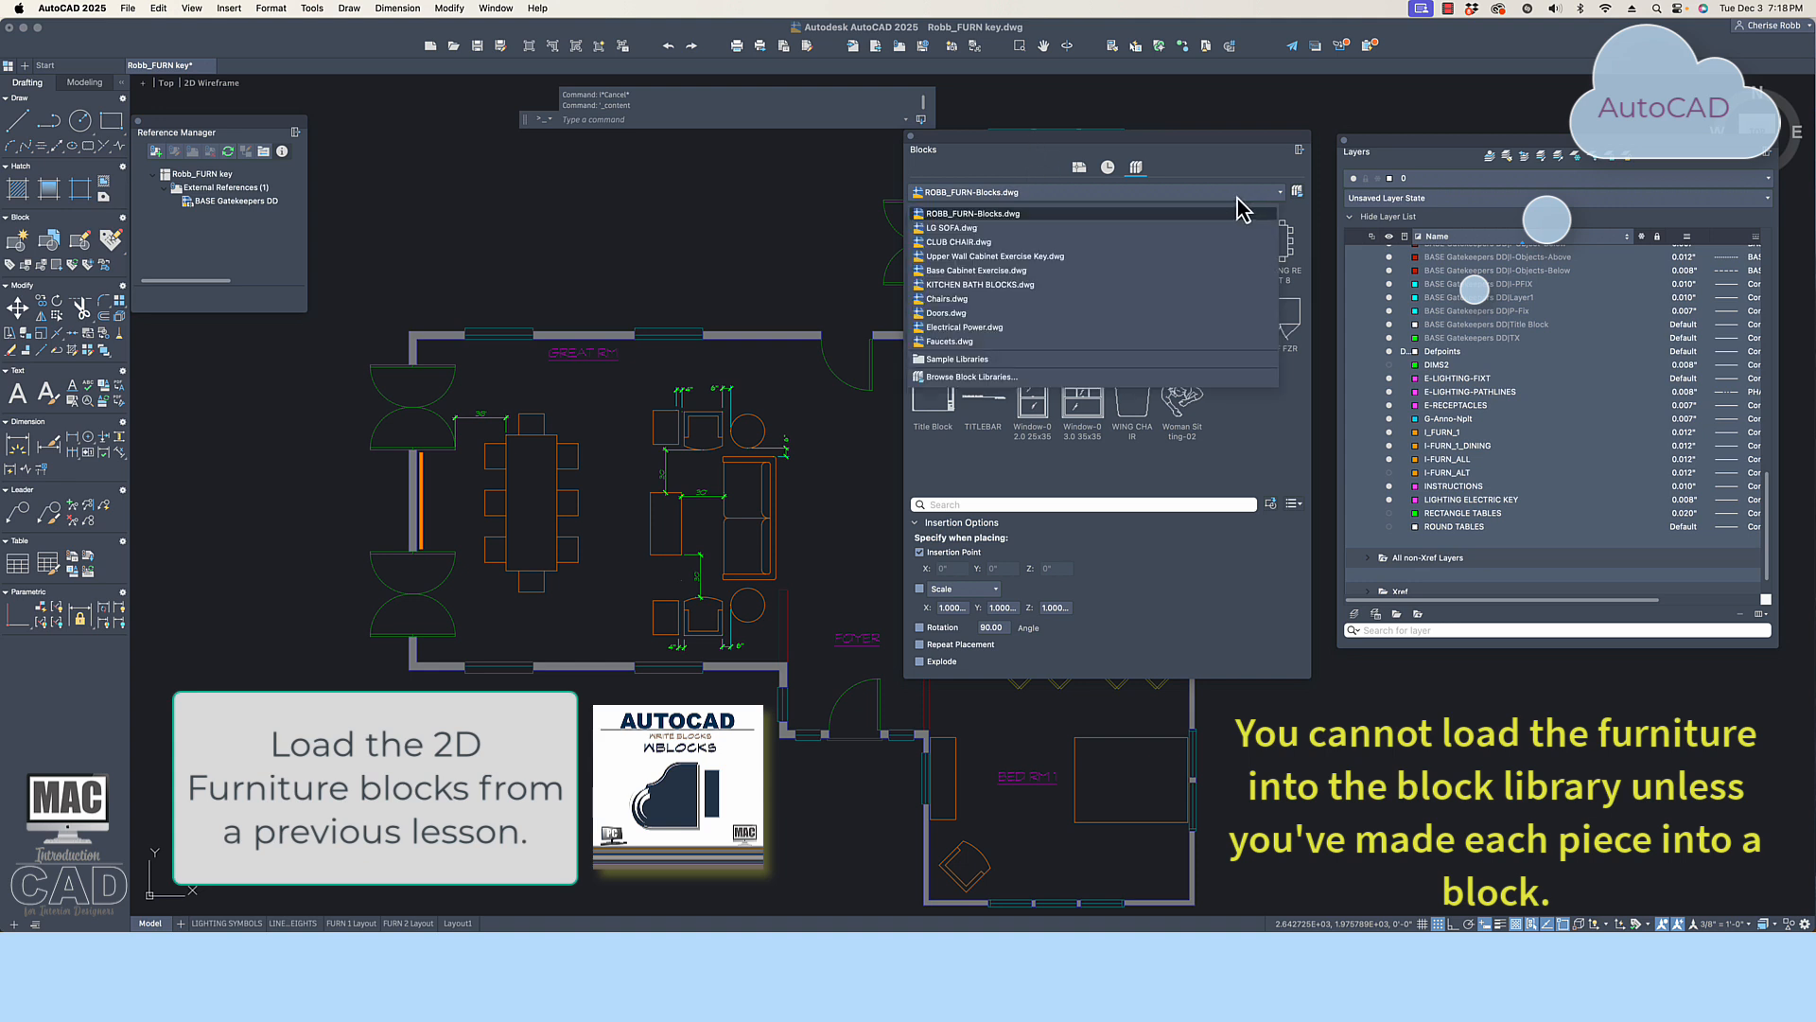
pyautogui.click(1140, 180)
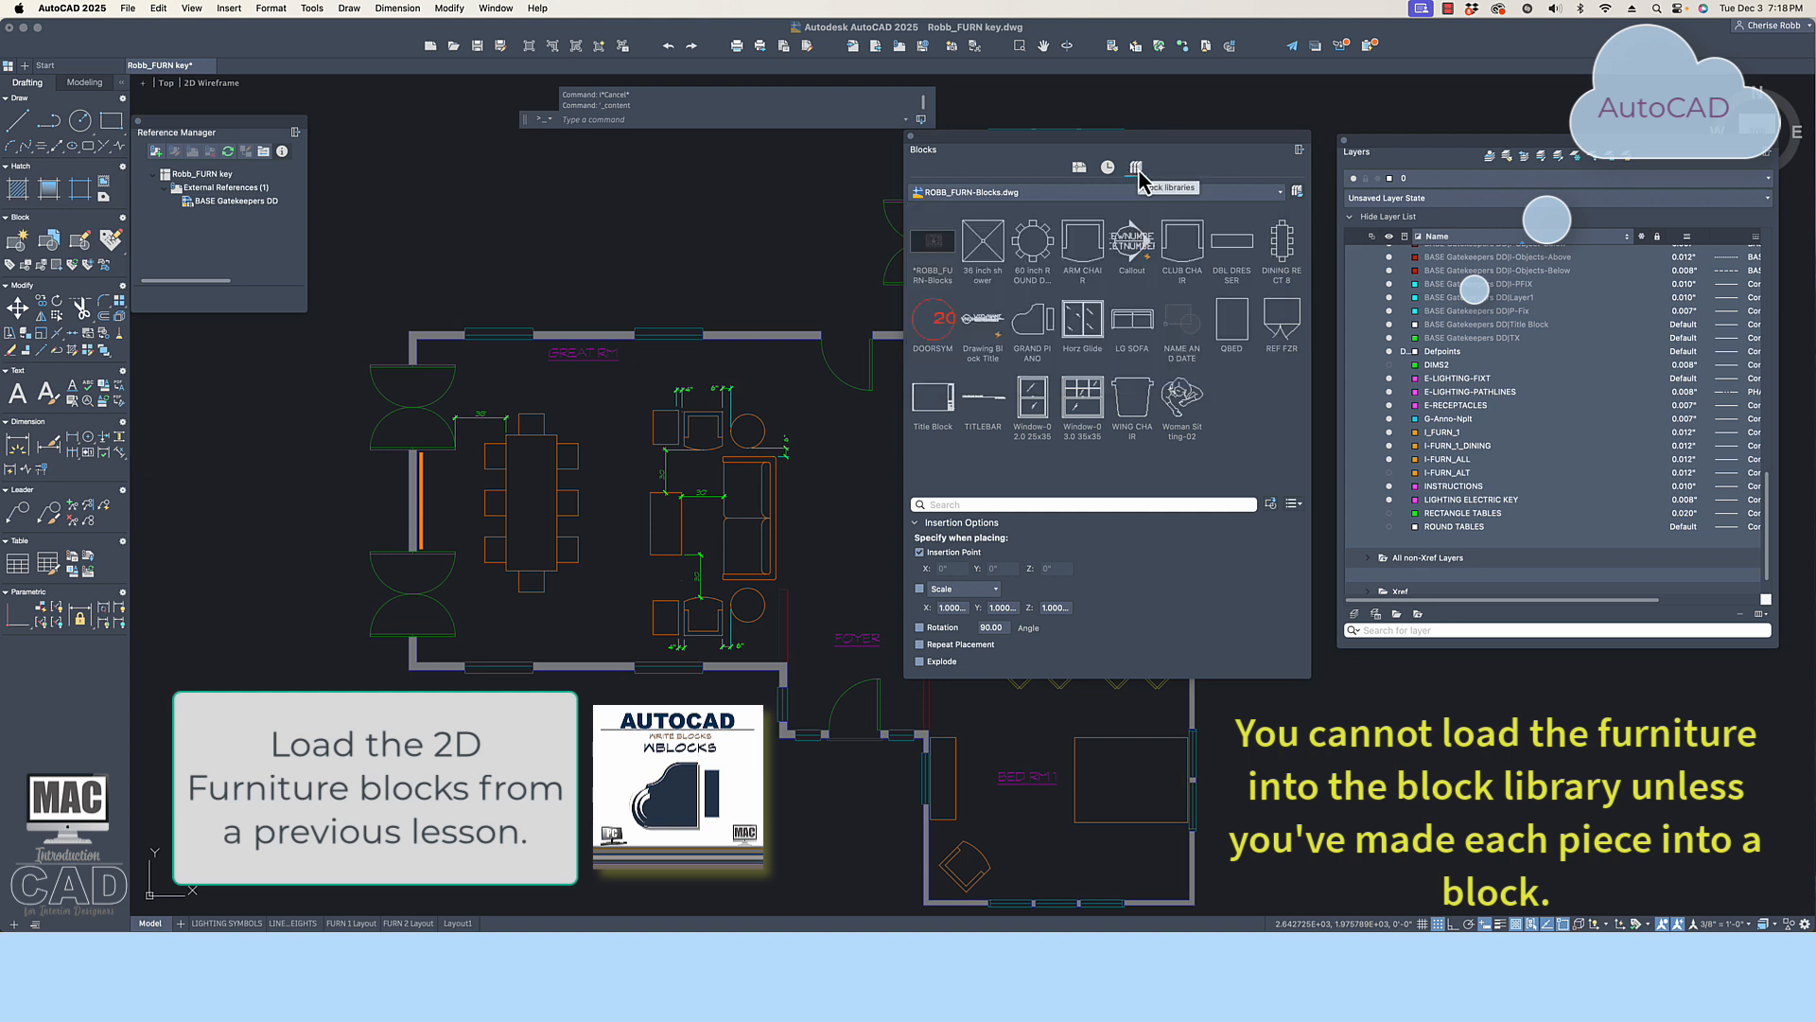
pyautogui.click(1279, 193)
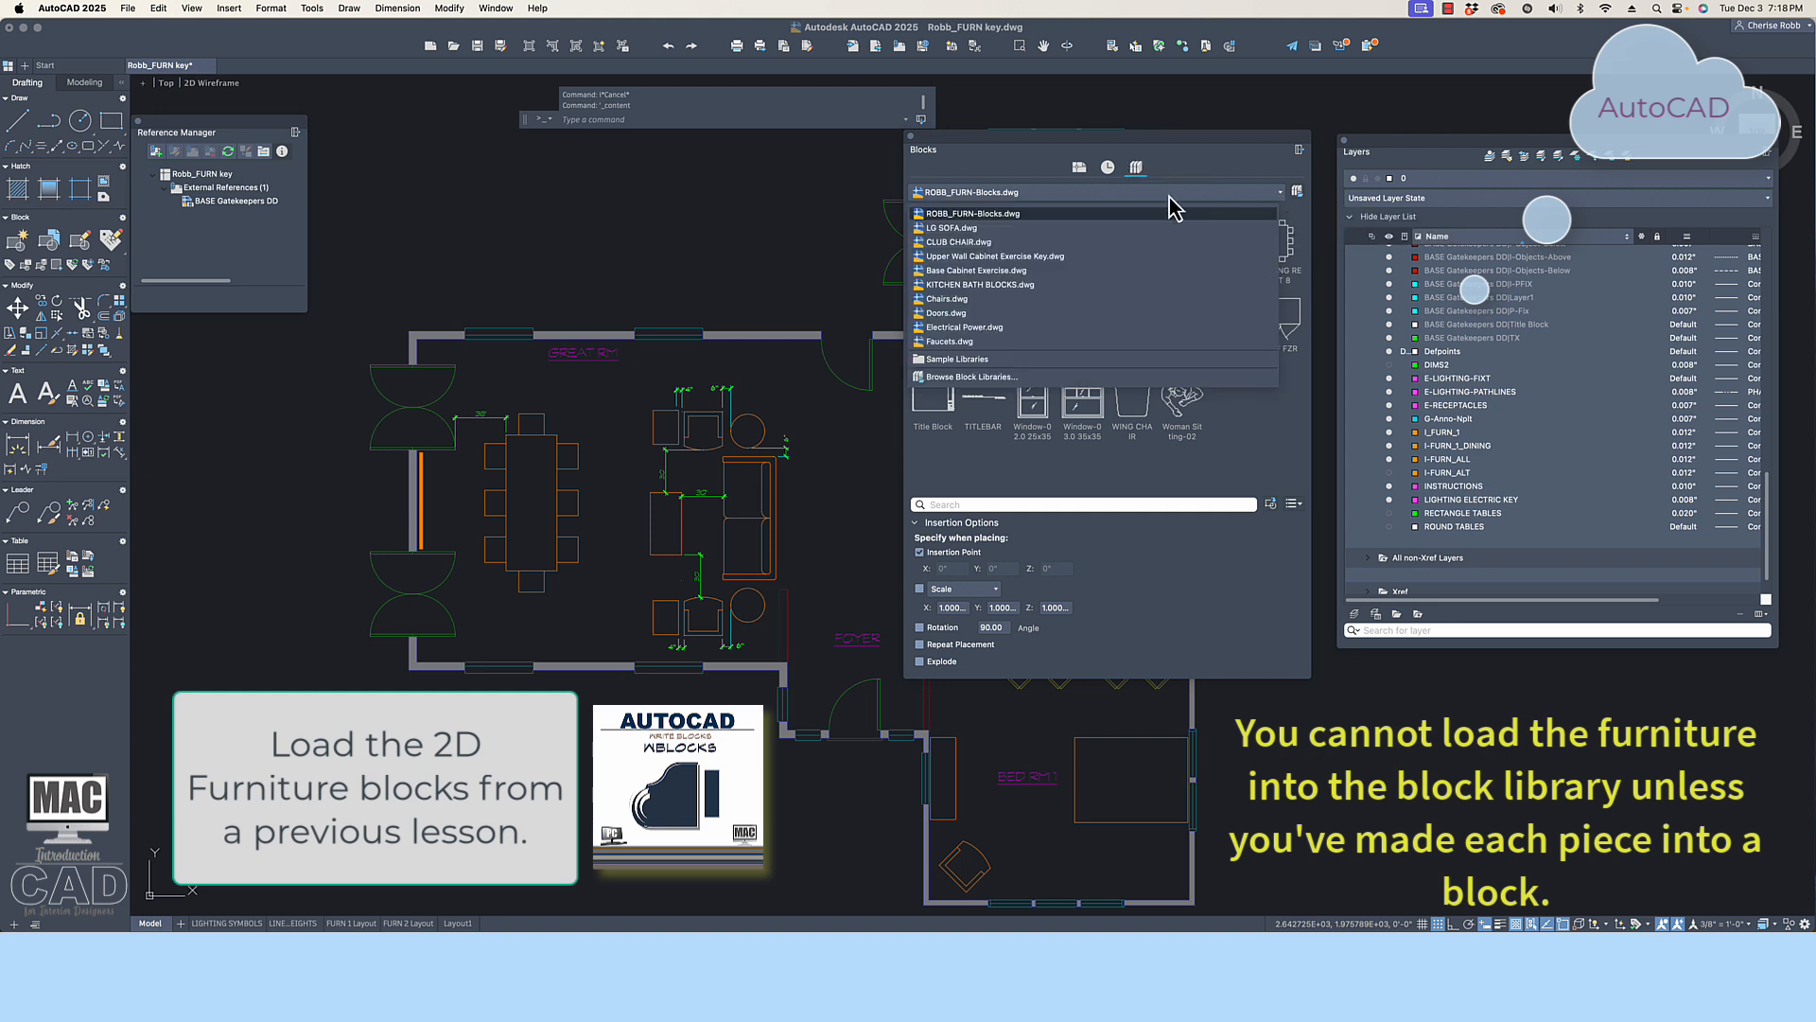
pyautogui.click(1088, 383)
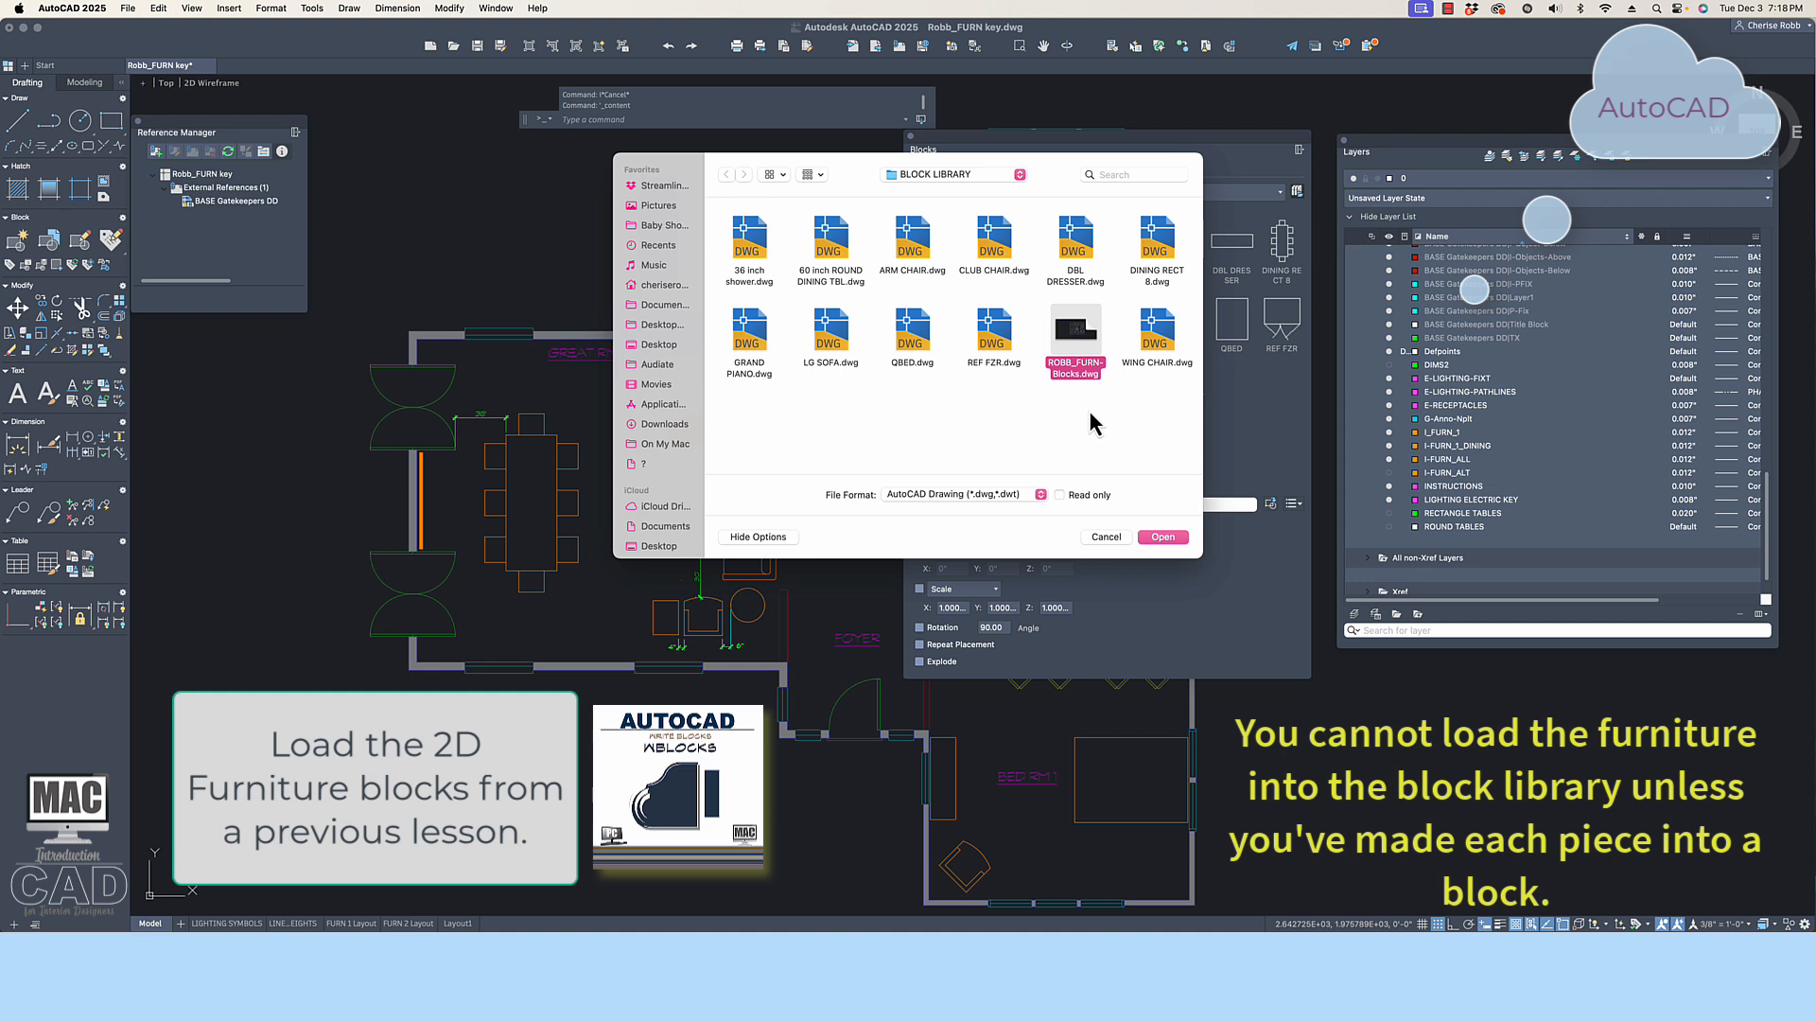
pyautogui.click(831, 365)
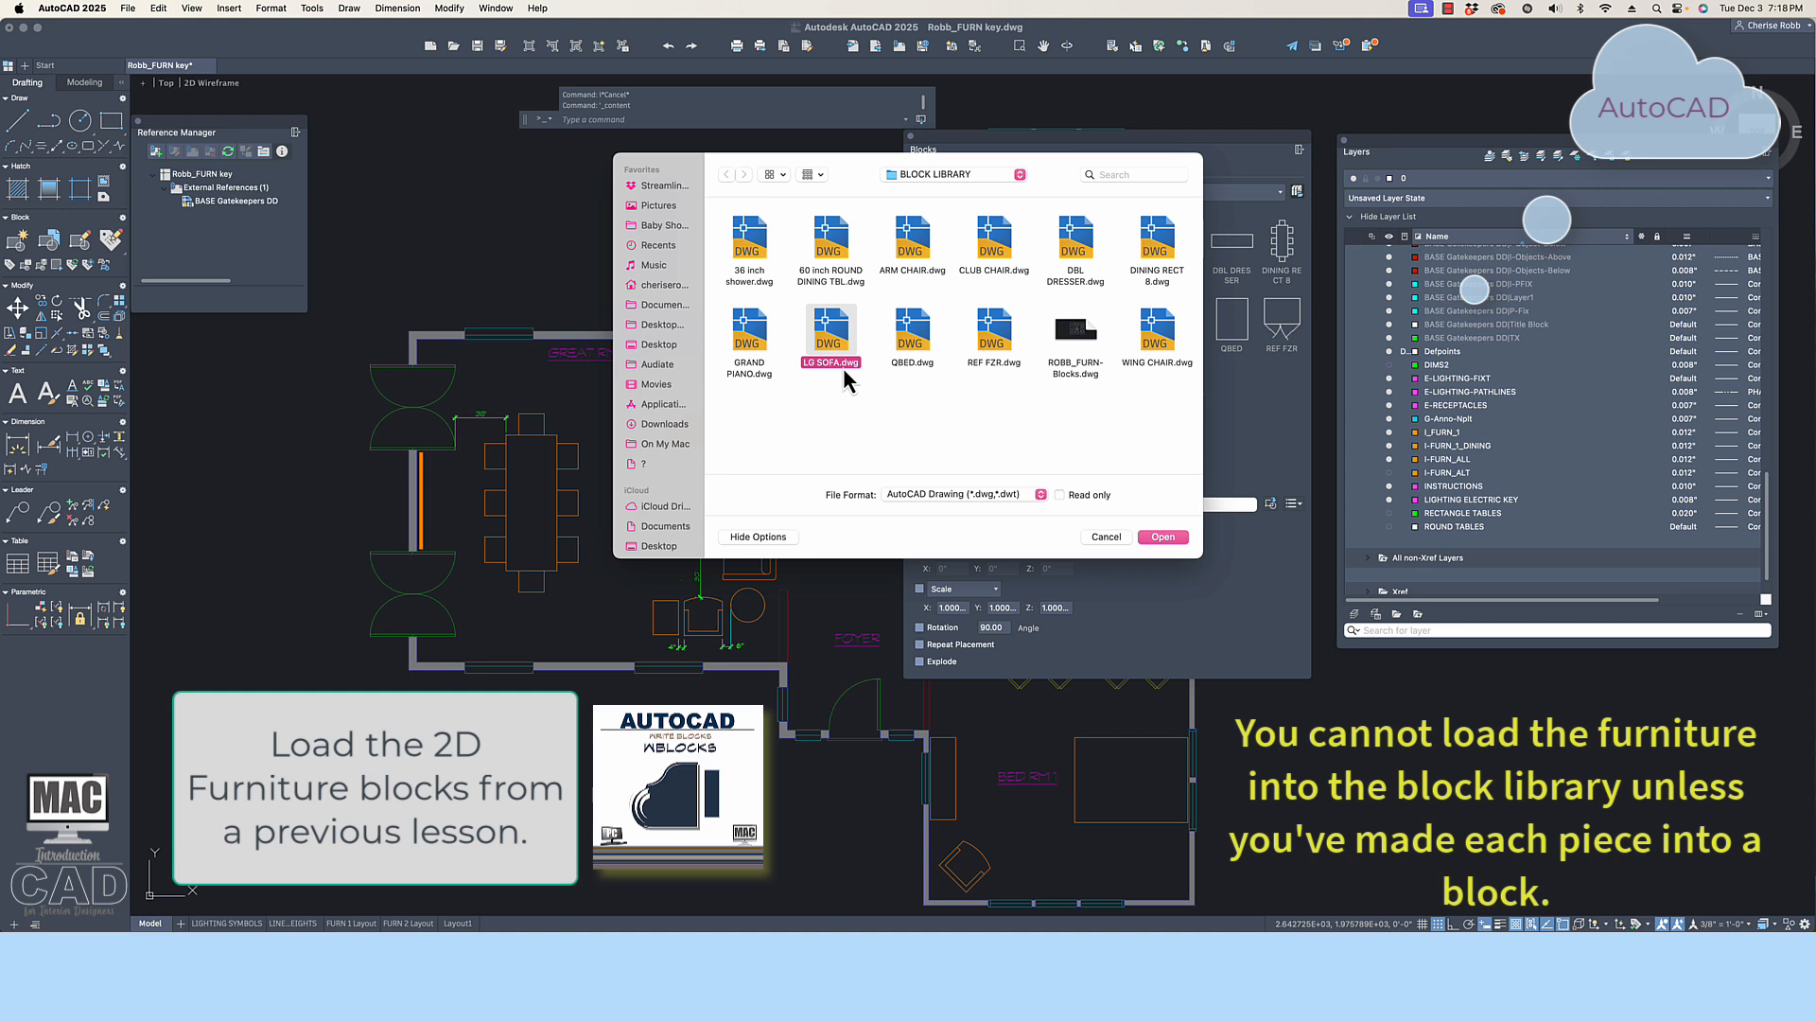
pyautogui.click(1161, 536)
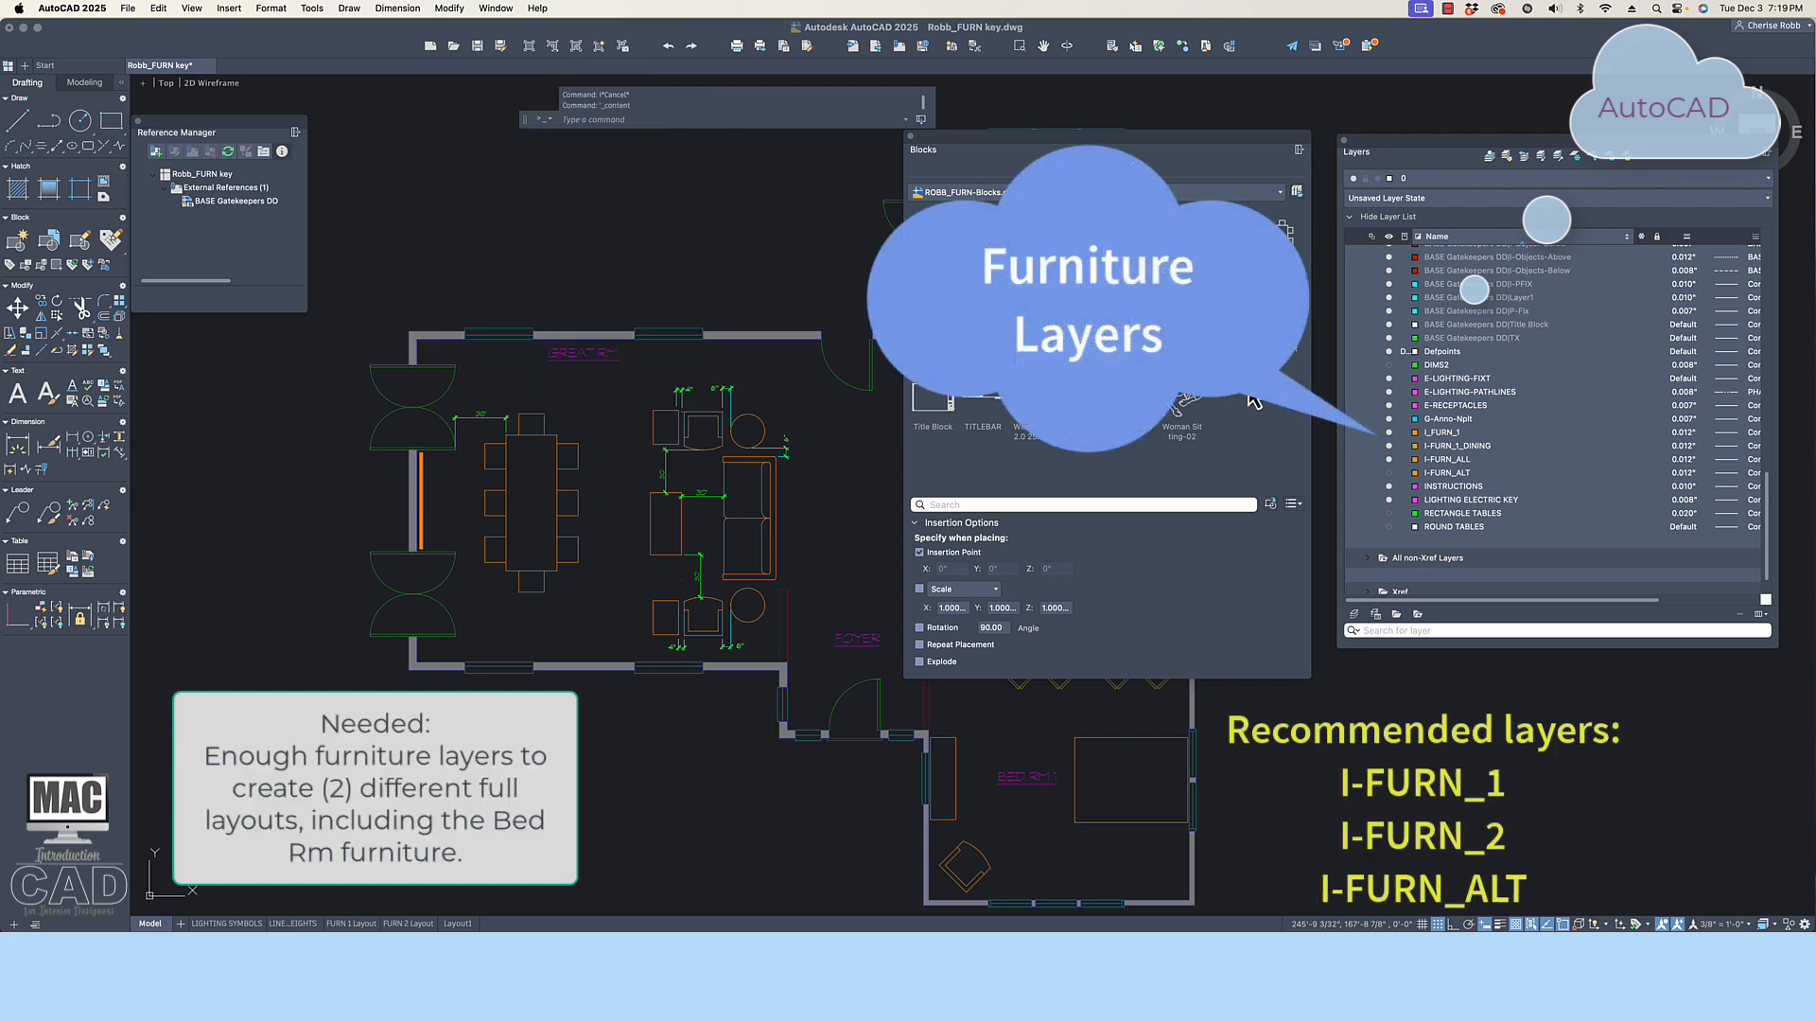
pyautogui.click(1298, 152)
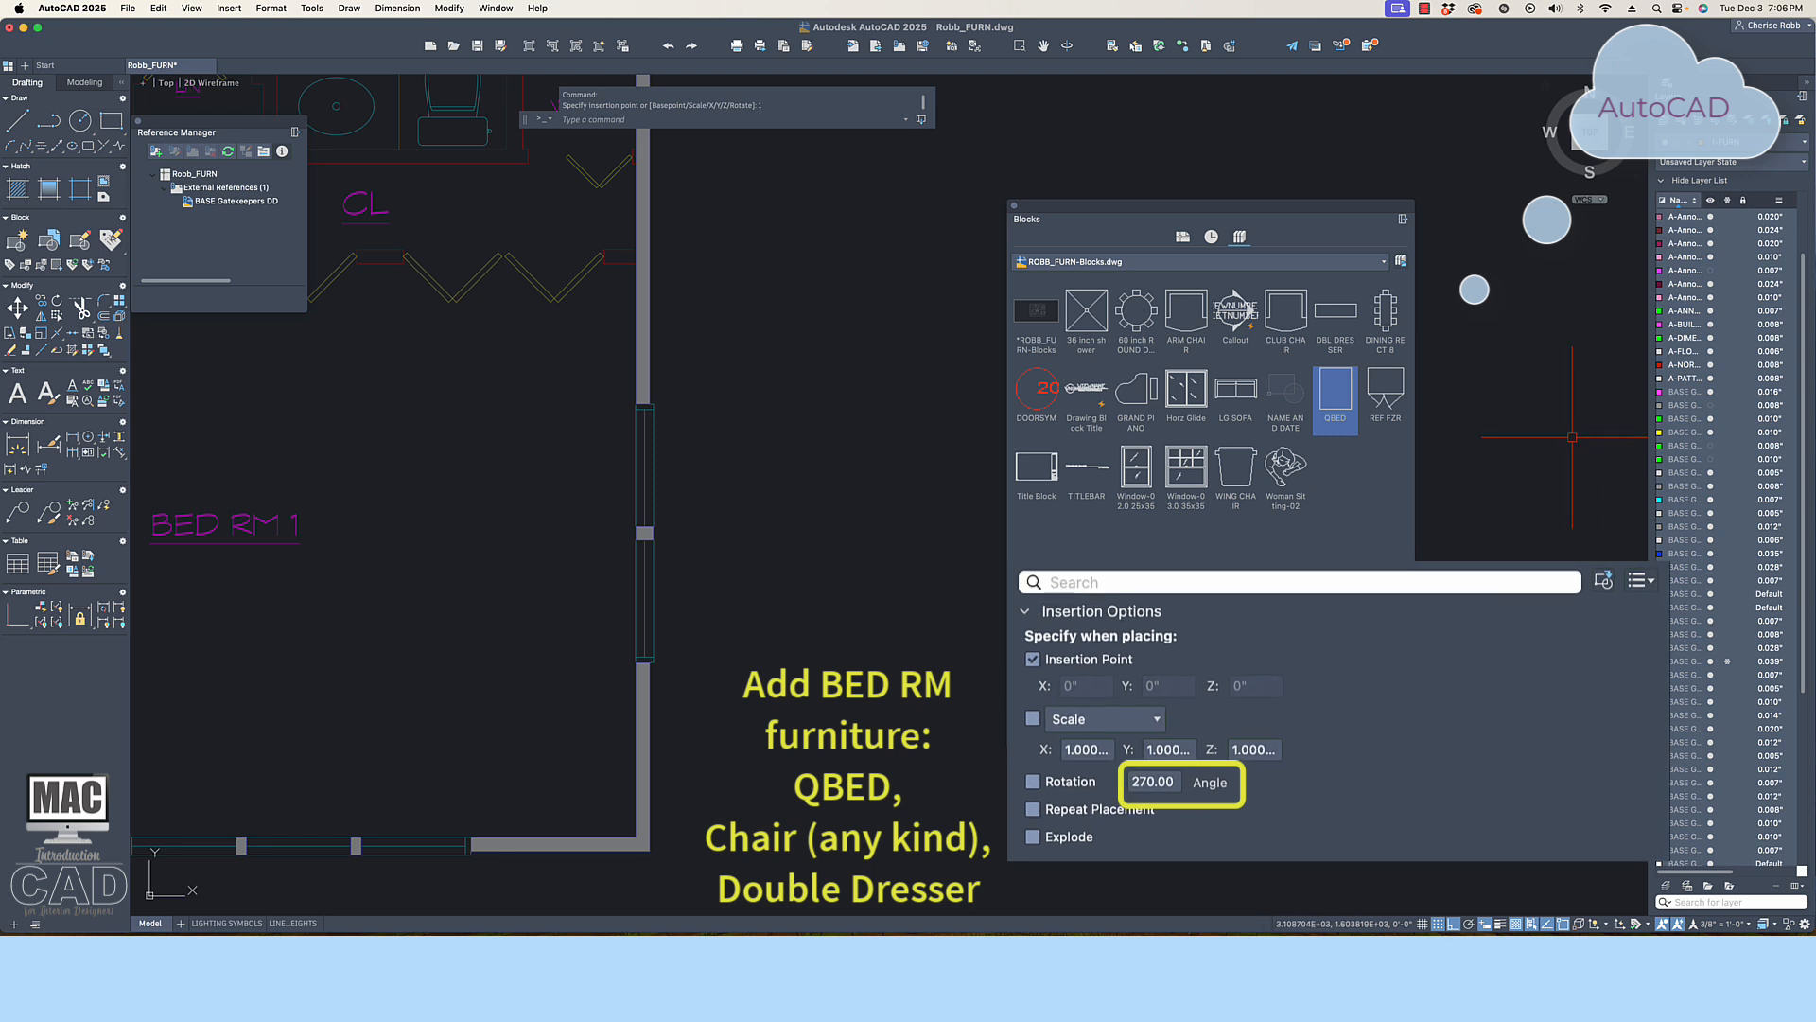
# Insert the QBED block at 270° rotation in BED RM 1, 1 inch off the midpoint between the two right-wall windows
pyautogui.click(1334, 386)
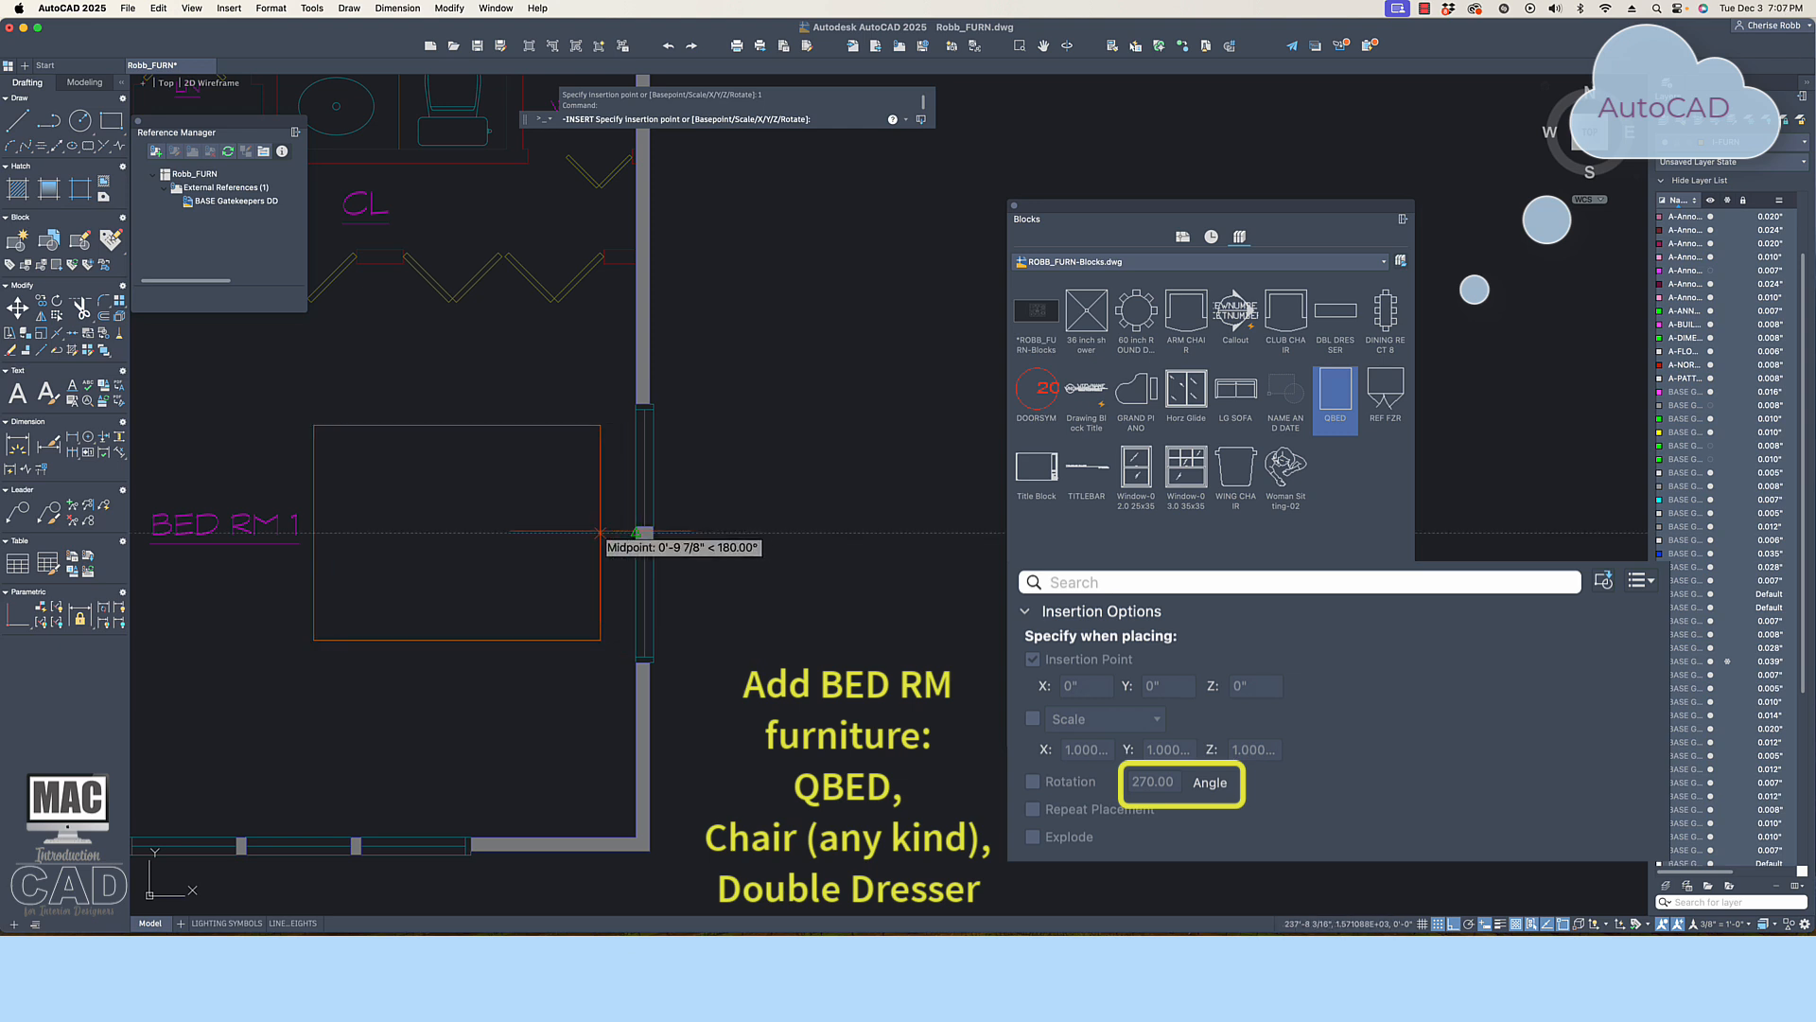
pyautogui.write('1')
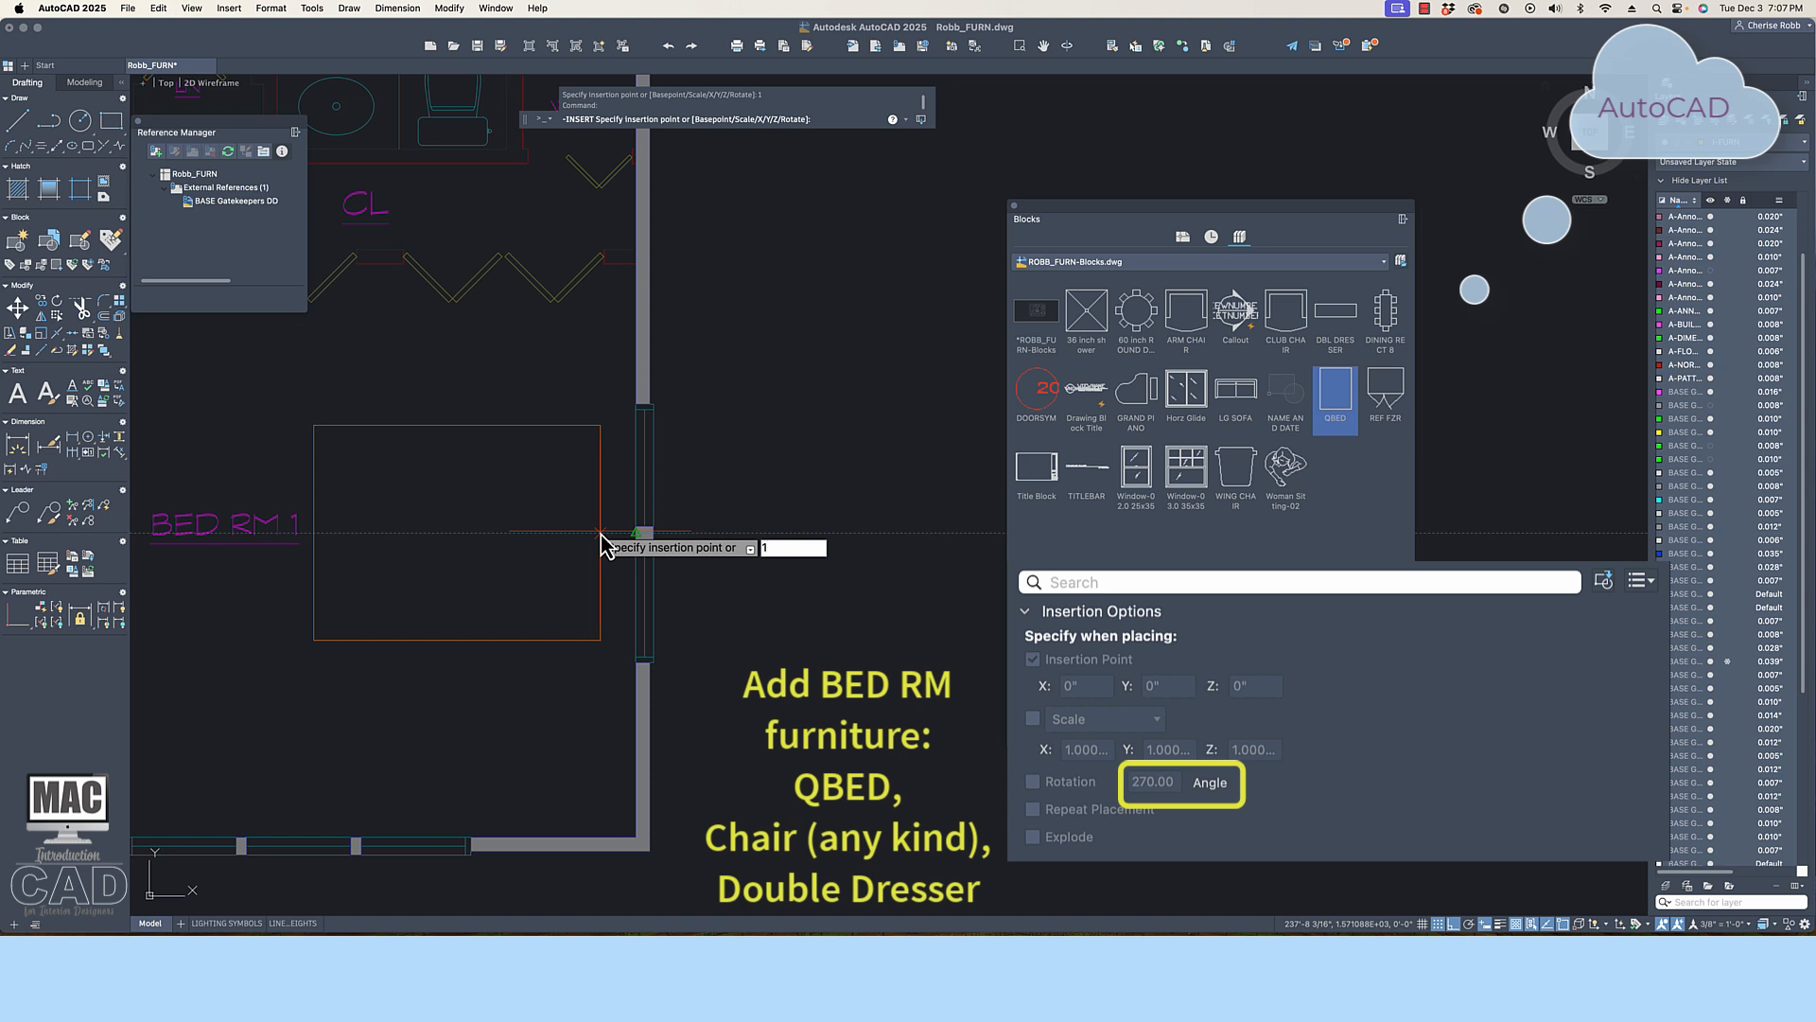
pyautogui.press('Return')
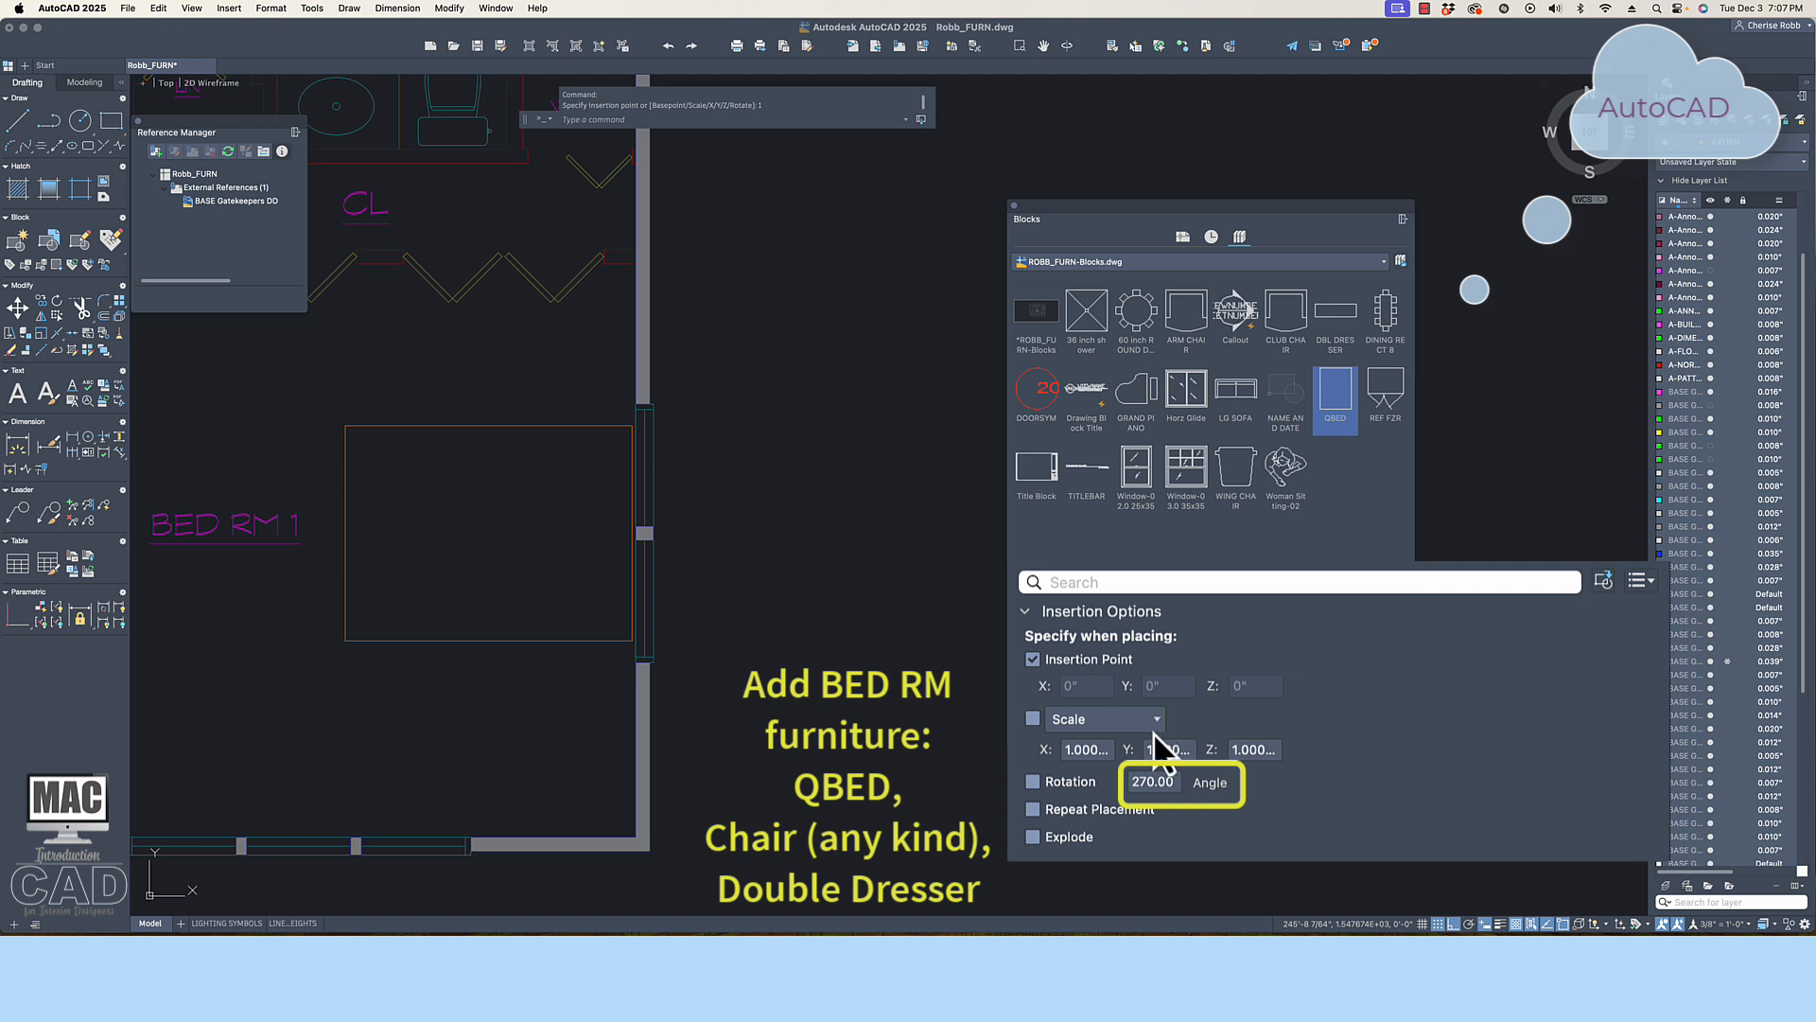
# Insert the ARM CHAIR block at 135° rotation in the lower-left corner of BED RM 1
pyautogui.doubleClick(1132, 782)
pyautogui.write('135')
pyautogui.press('Return')
pyautogui.click(1185, 307)
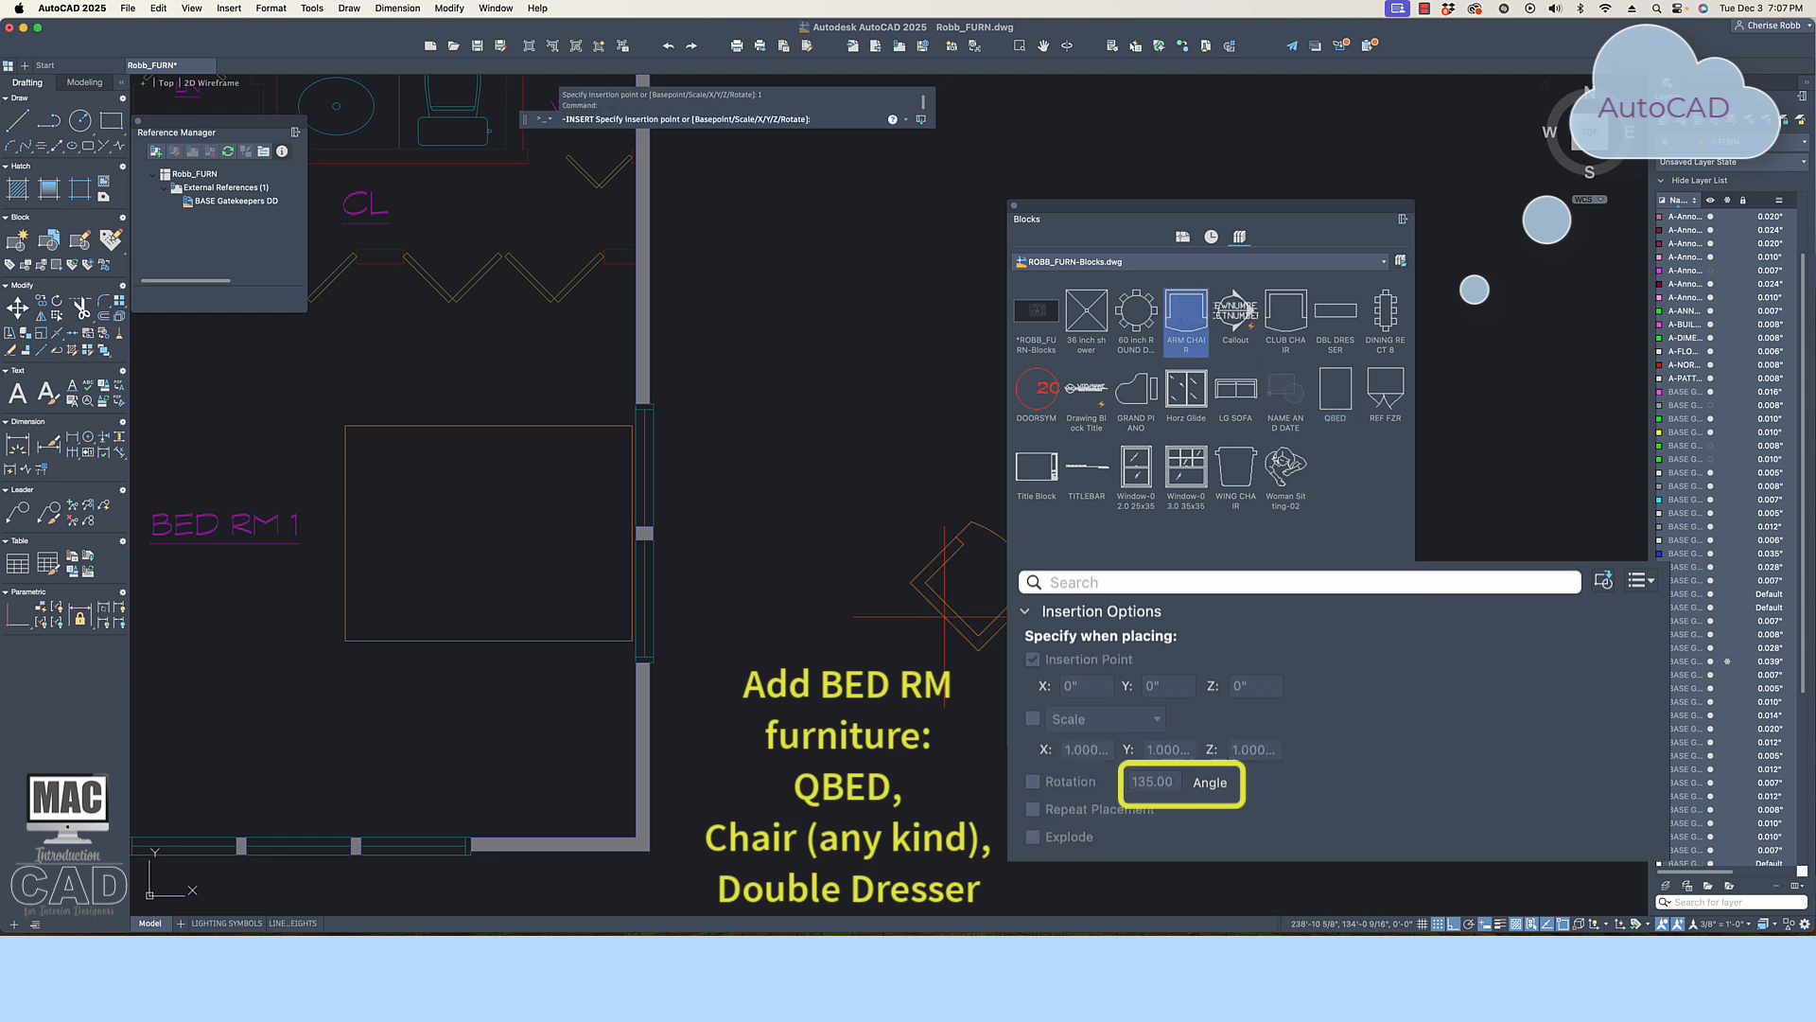
pyautogui.scroll(-5, 312, 549)
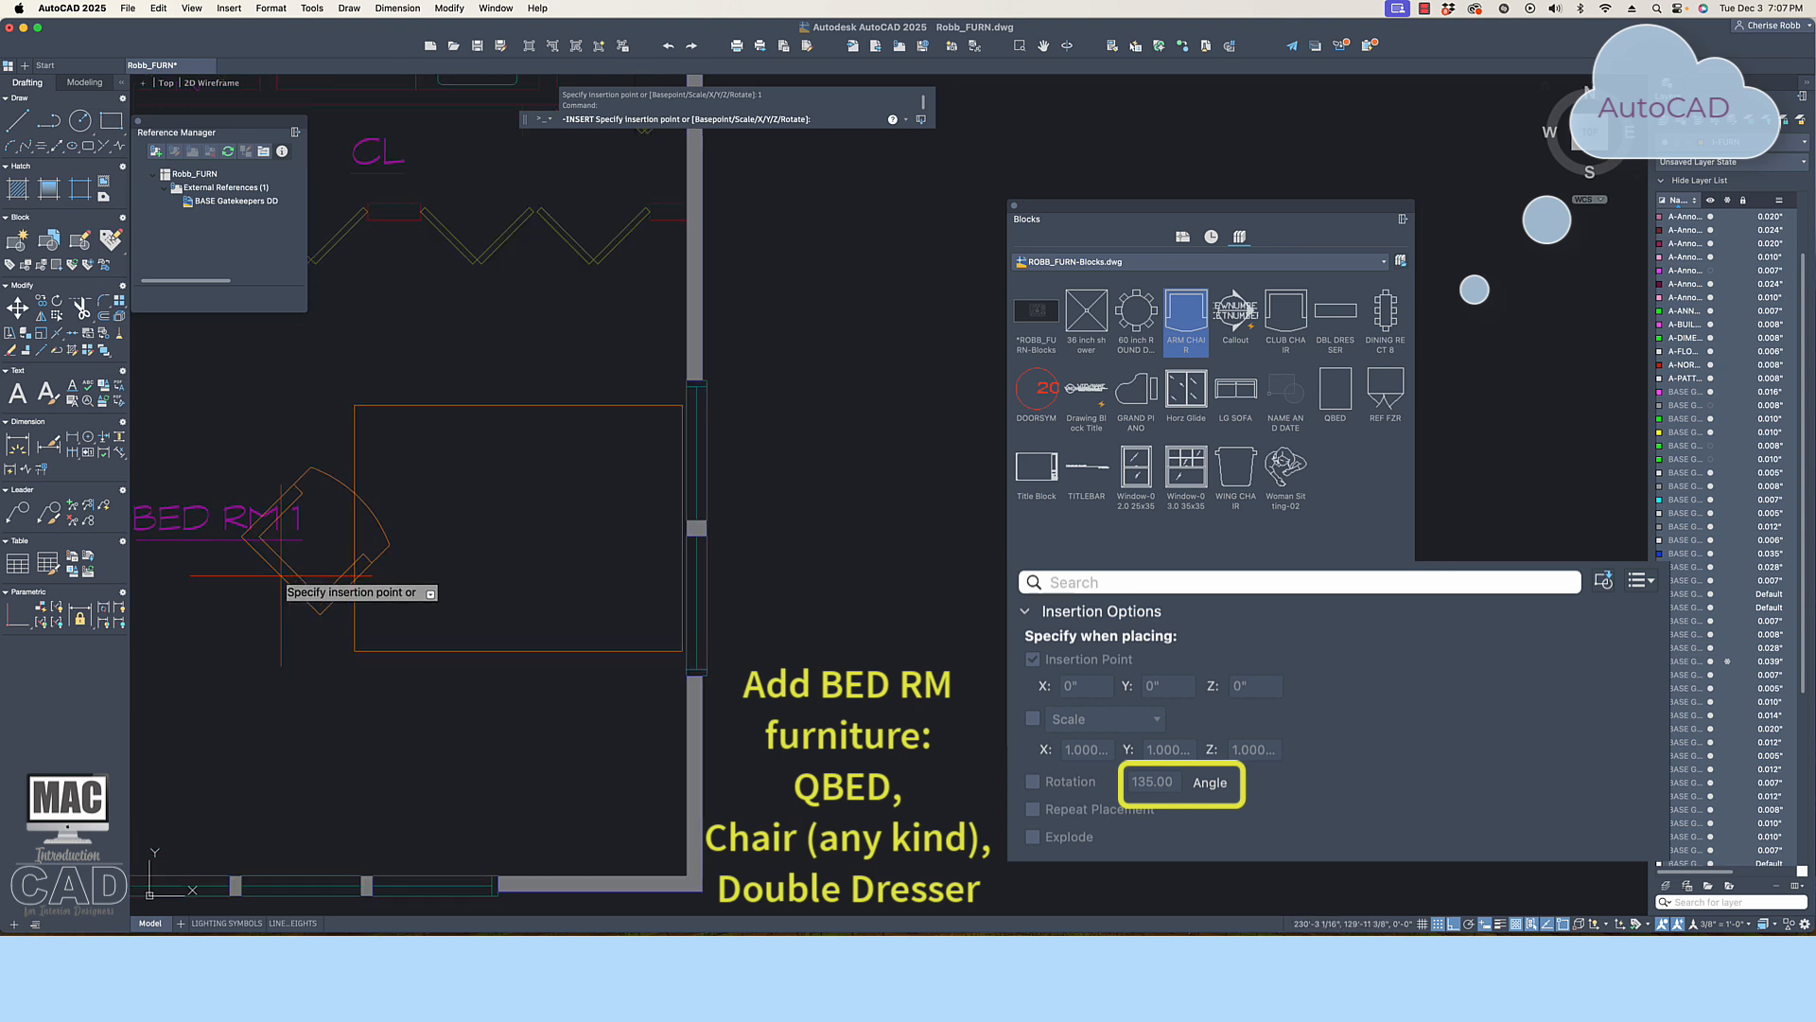
pyautogui.scroll(-2, 286, 576)
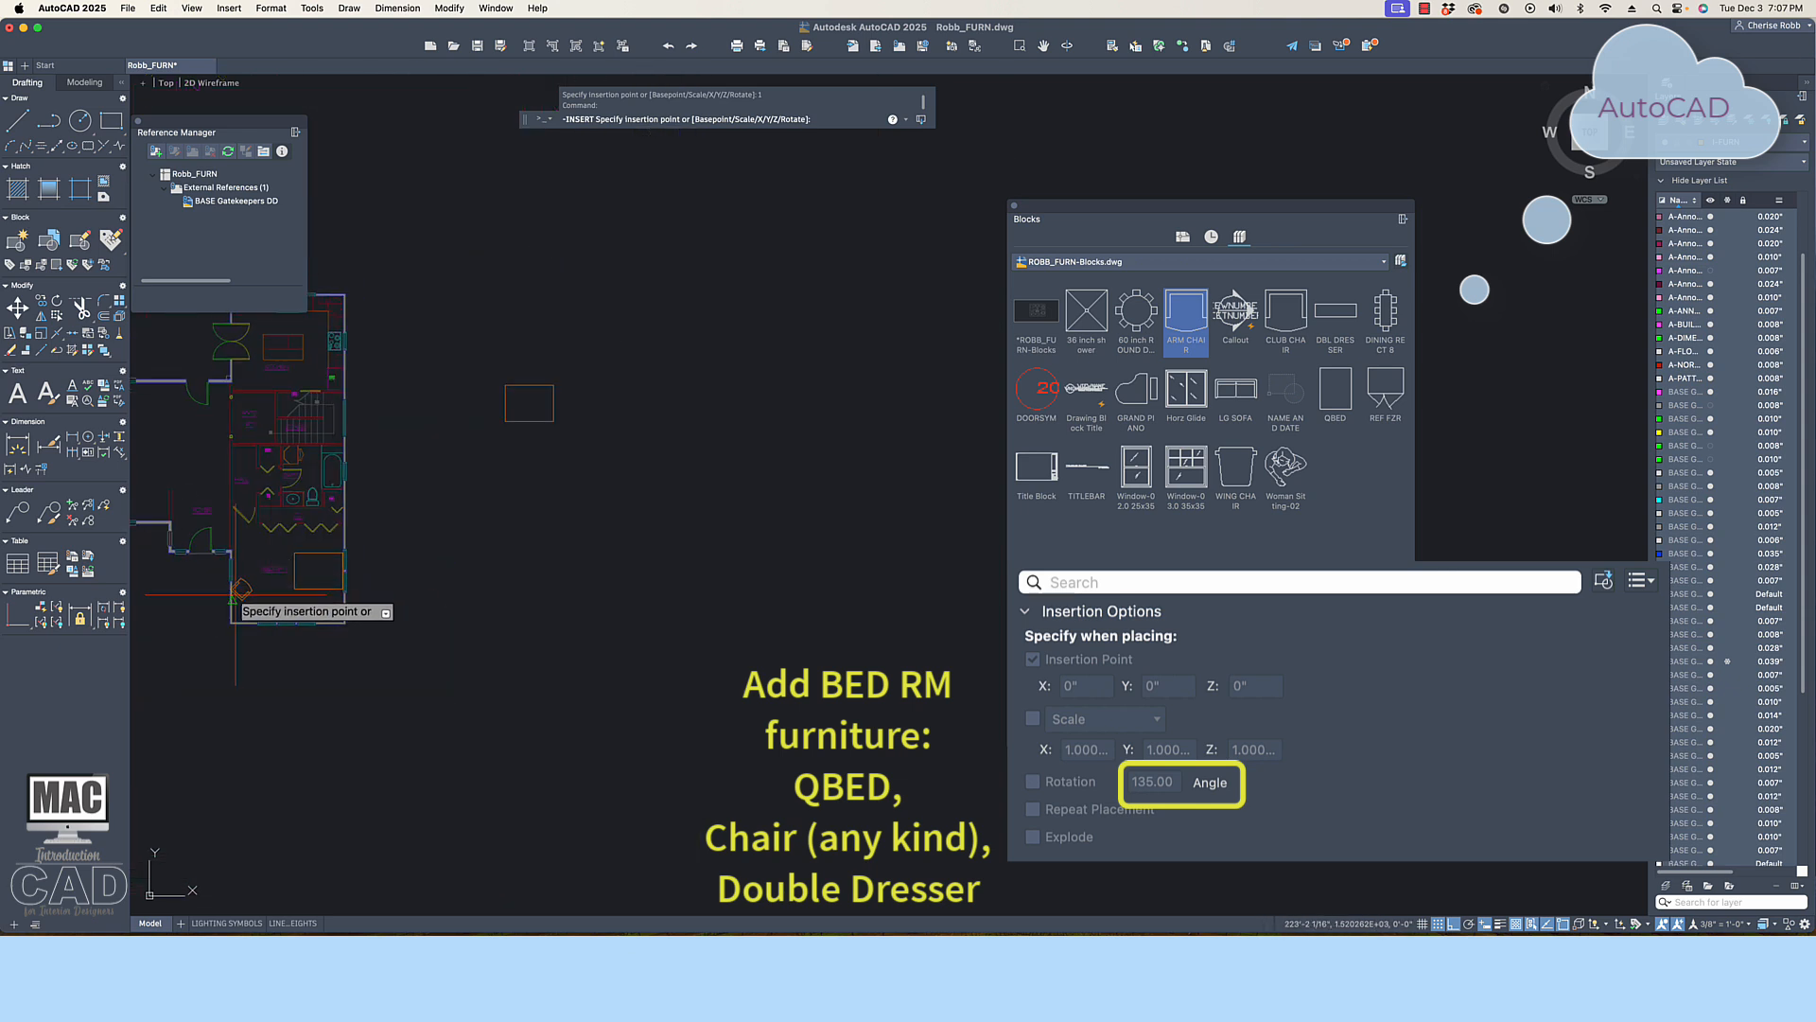
pyautogui.scroll(4, 238, 567)
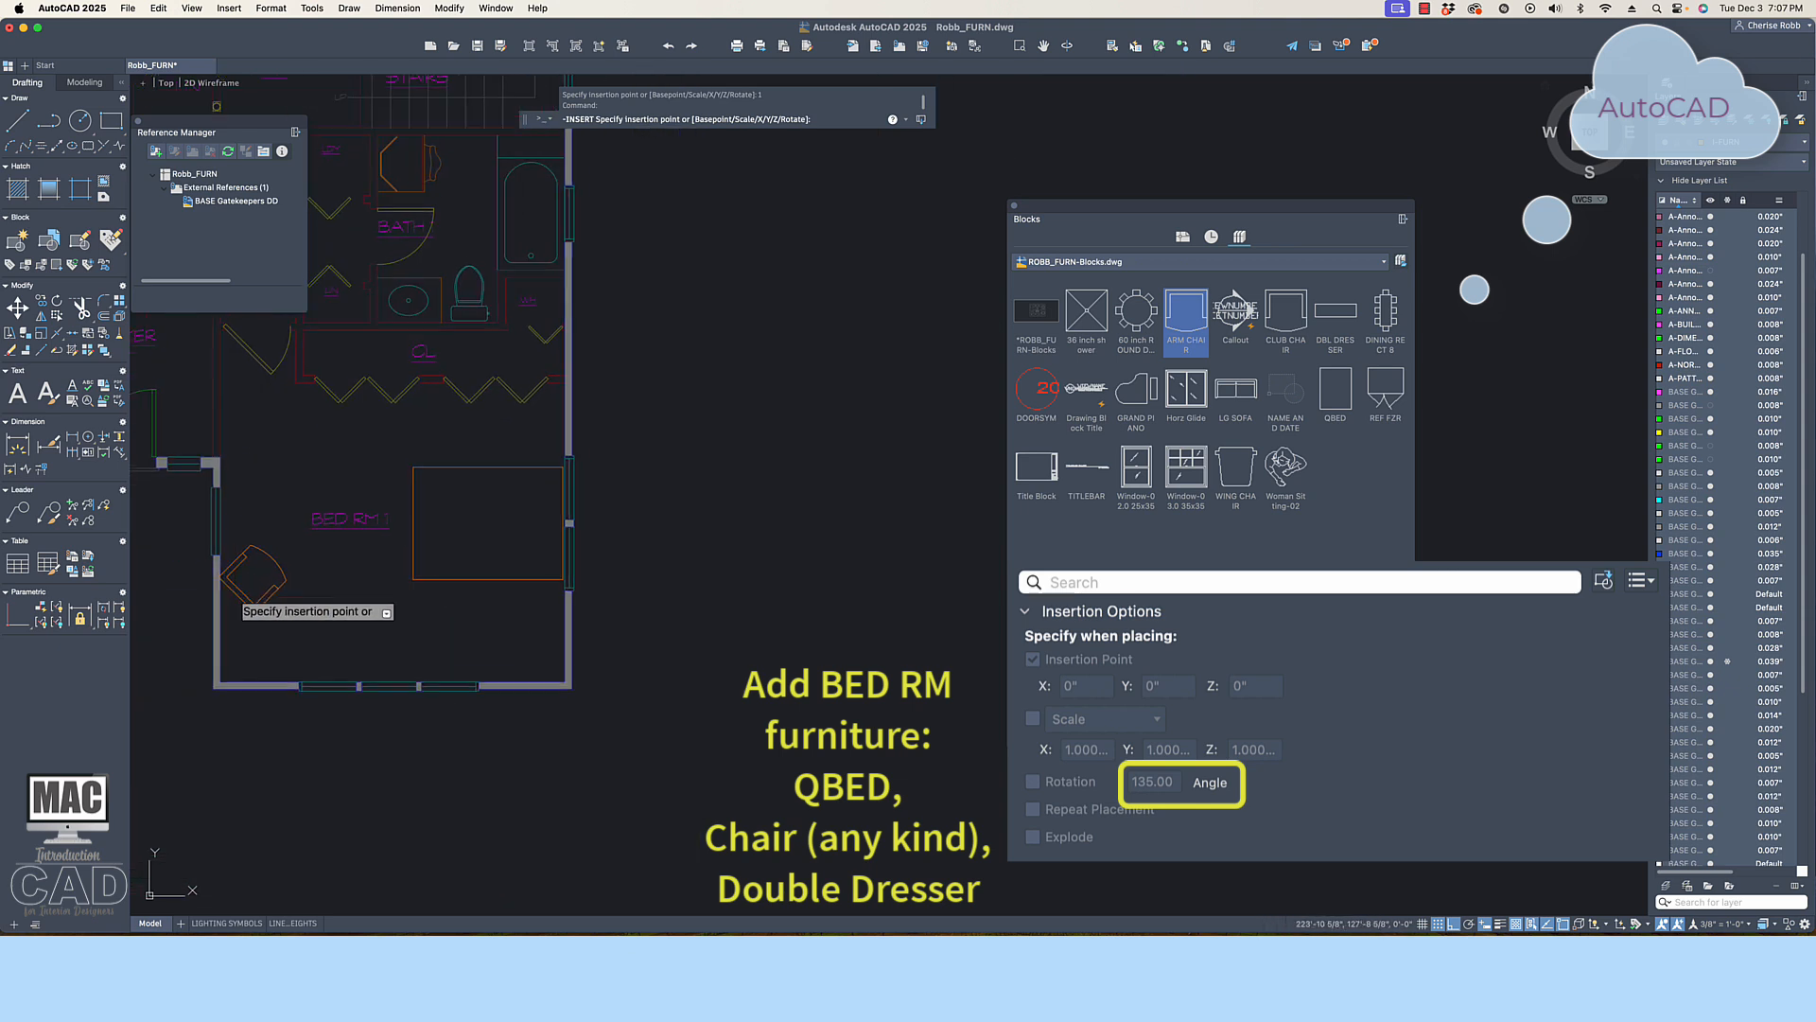
pyautogui.click(247, 653)
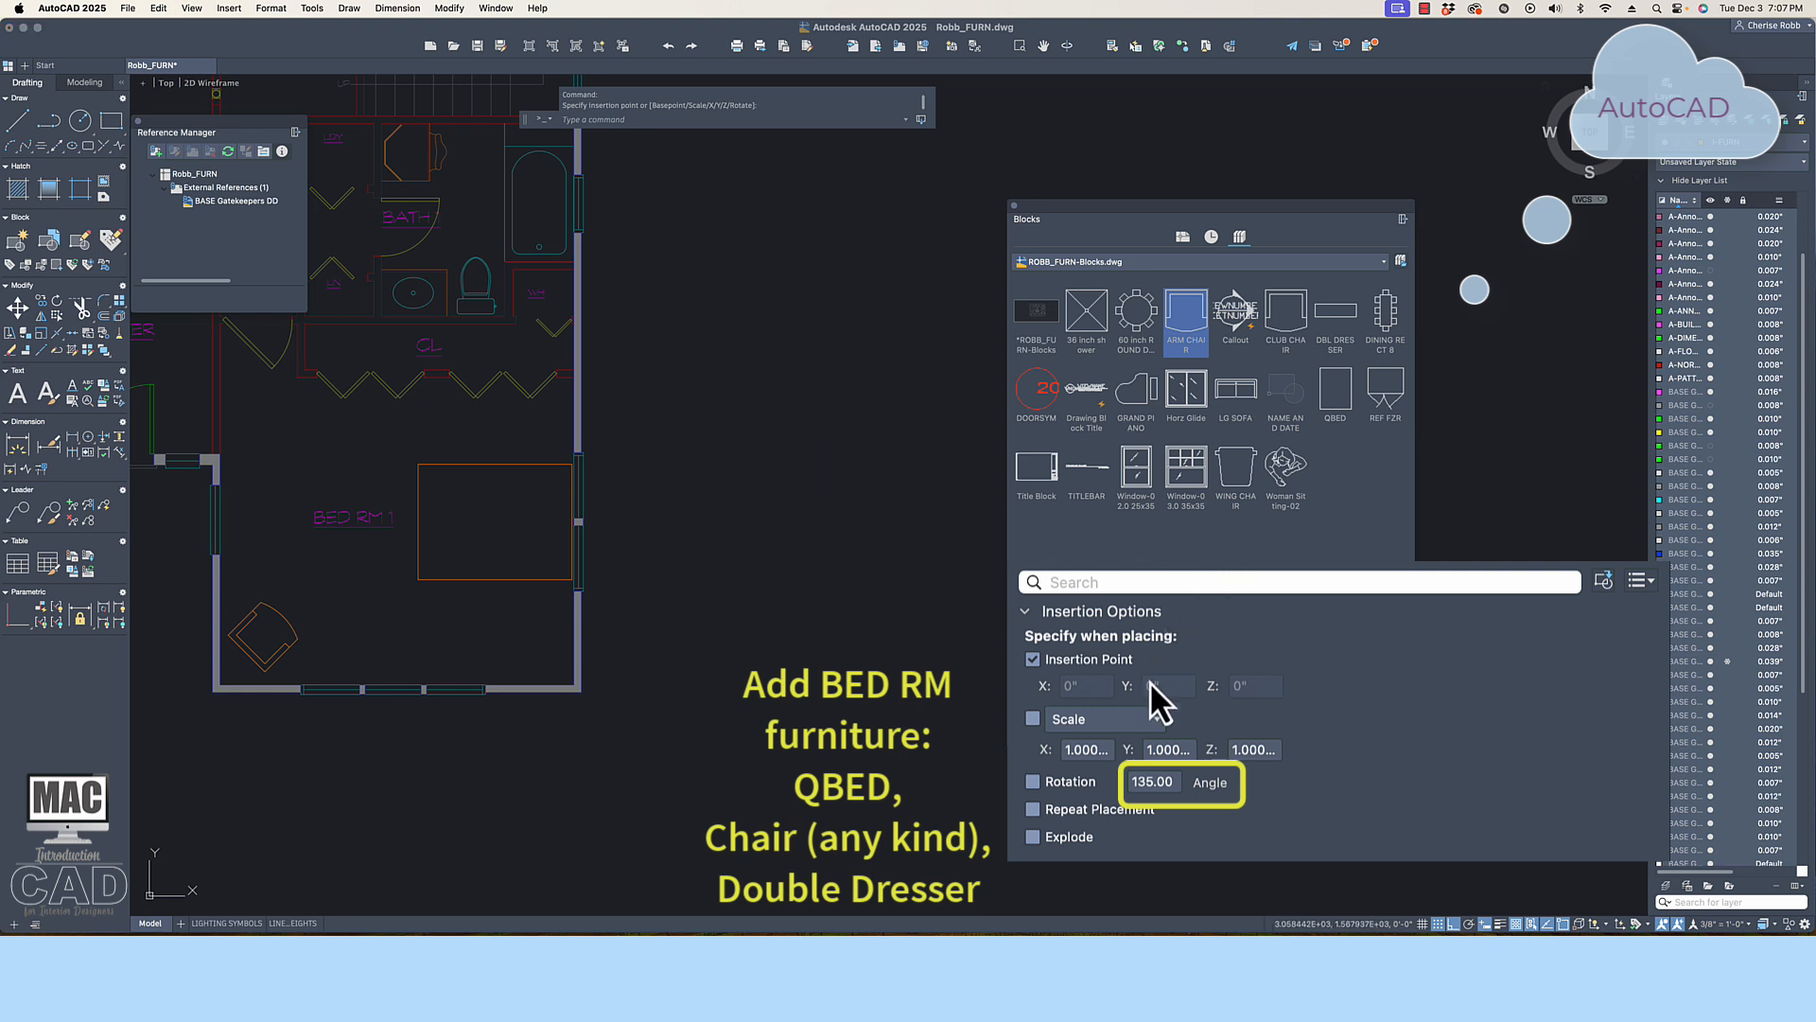
# Insert the DBL DRESSER block at 90° rotation, 1 inch off the left wall of BED RM 1 at the window's lower corner
pyautogui.doubleClick(1163, 782)
pyautogui.write('90')
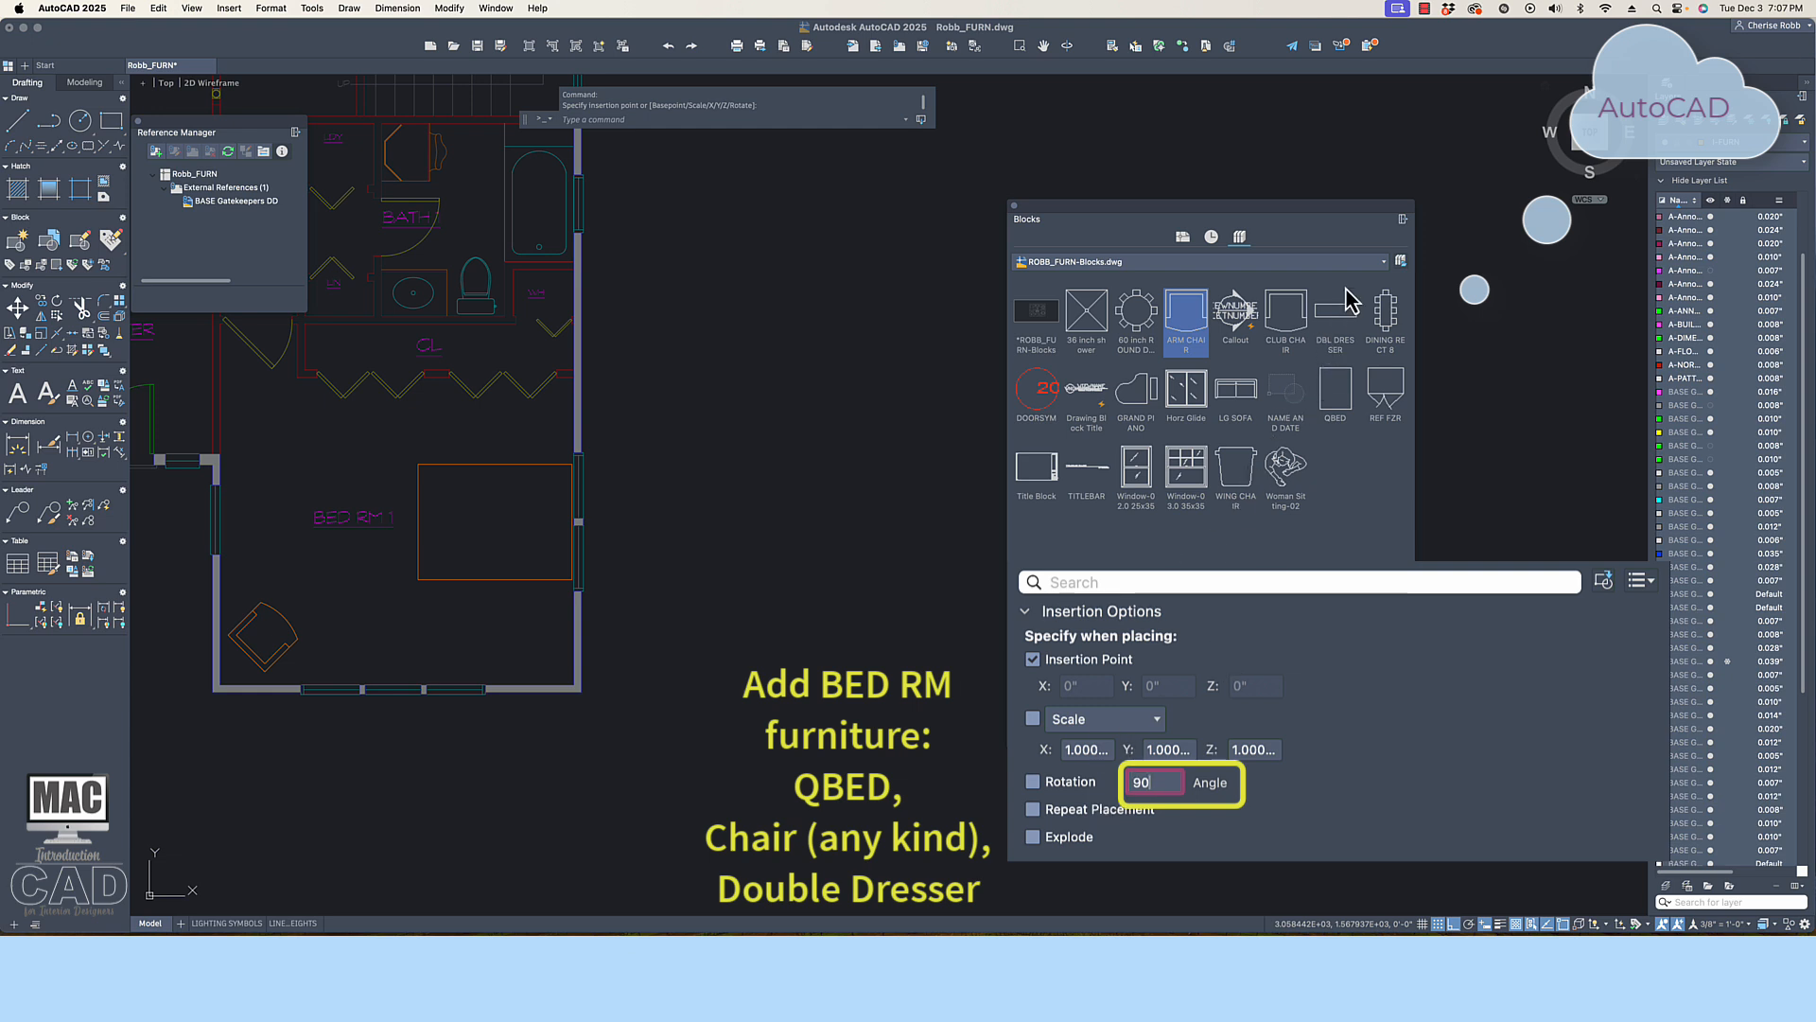
pyautogui.click(1338, 317)
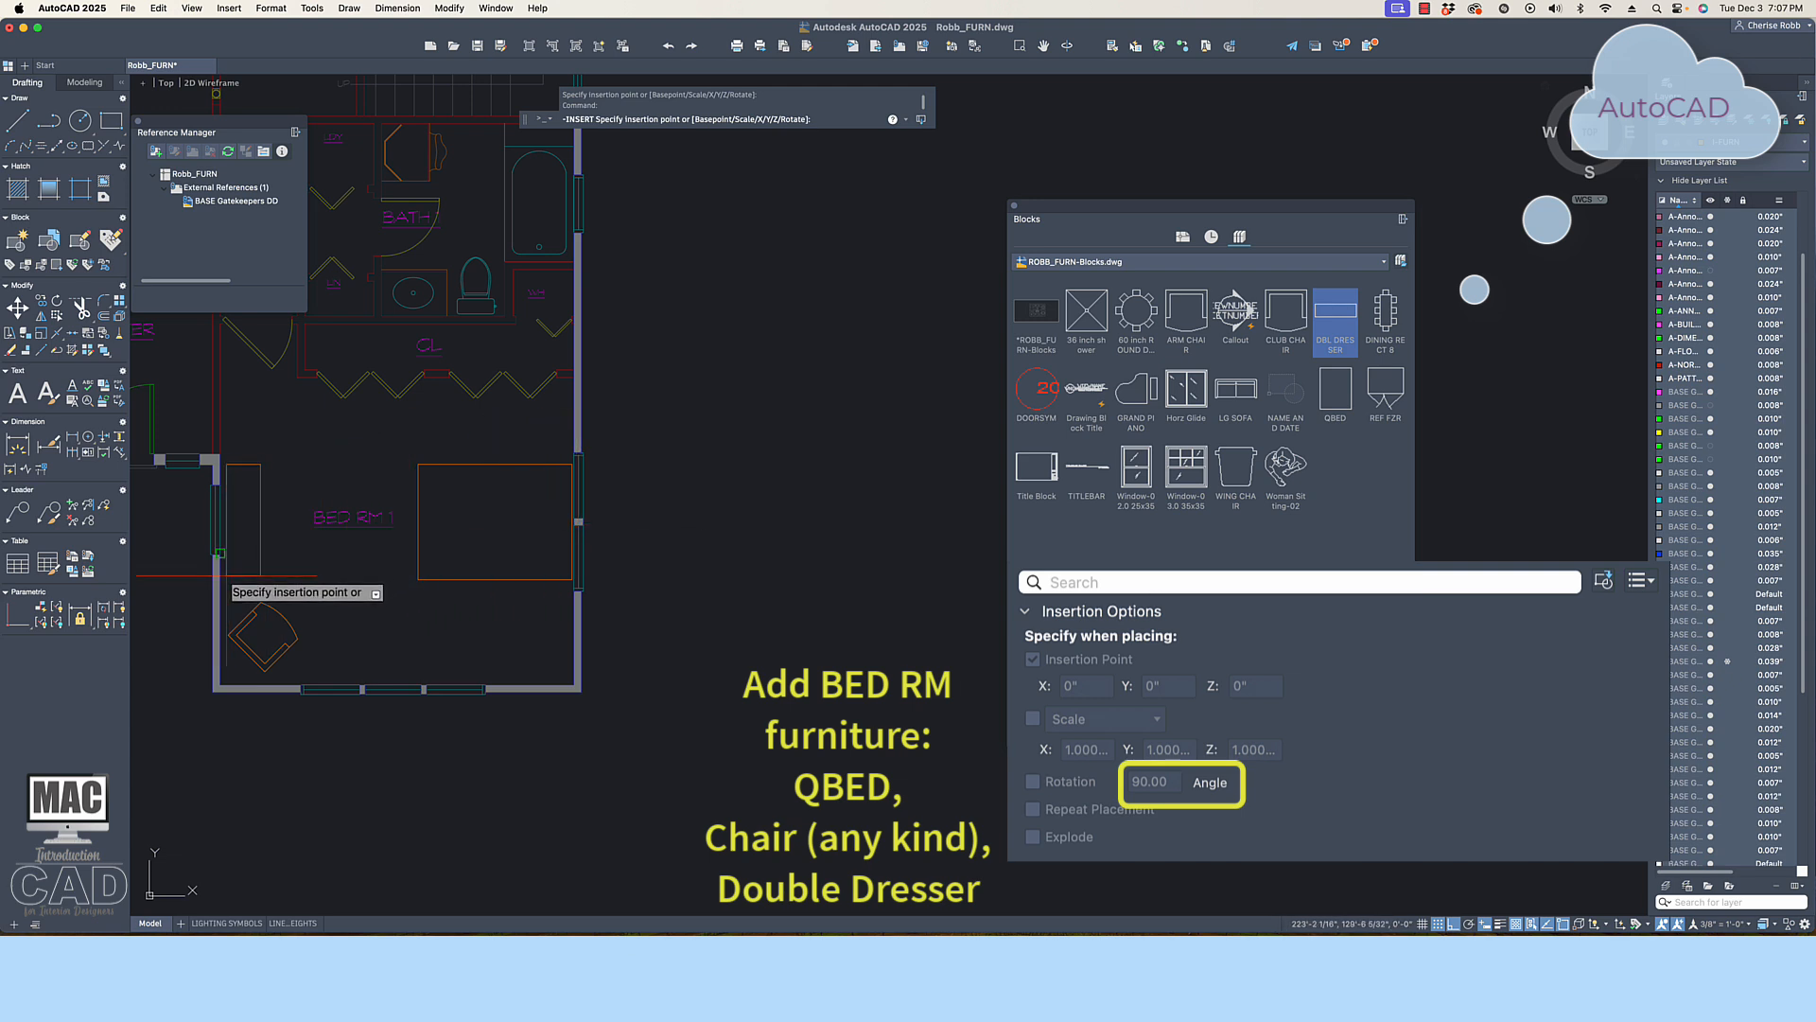
pyautogui.scroll(6, 219, 579)
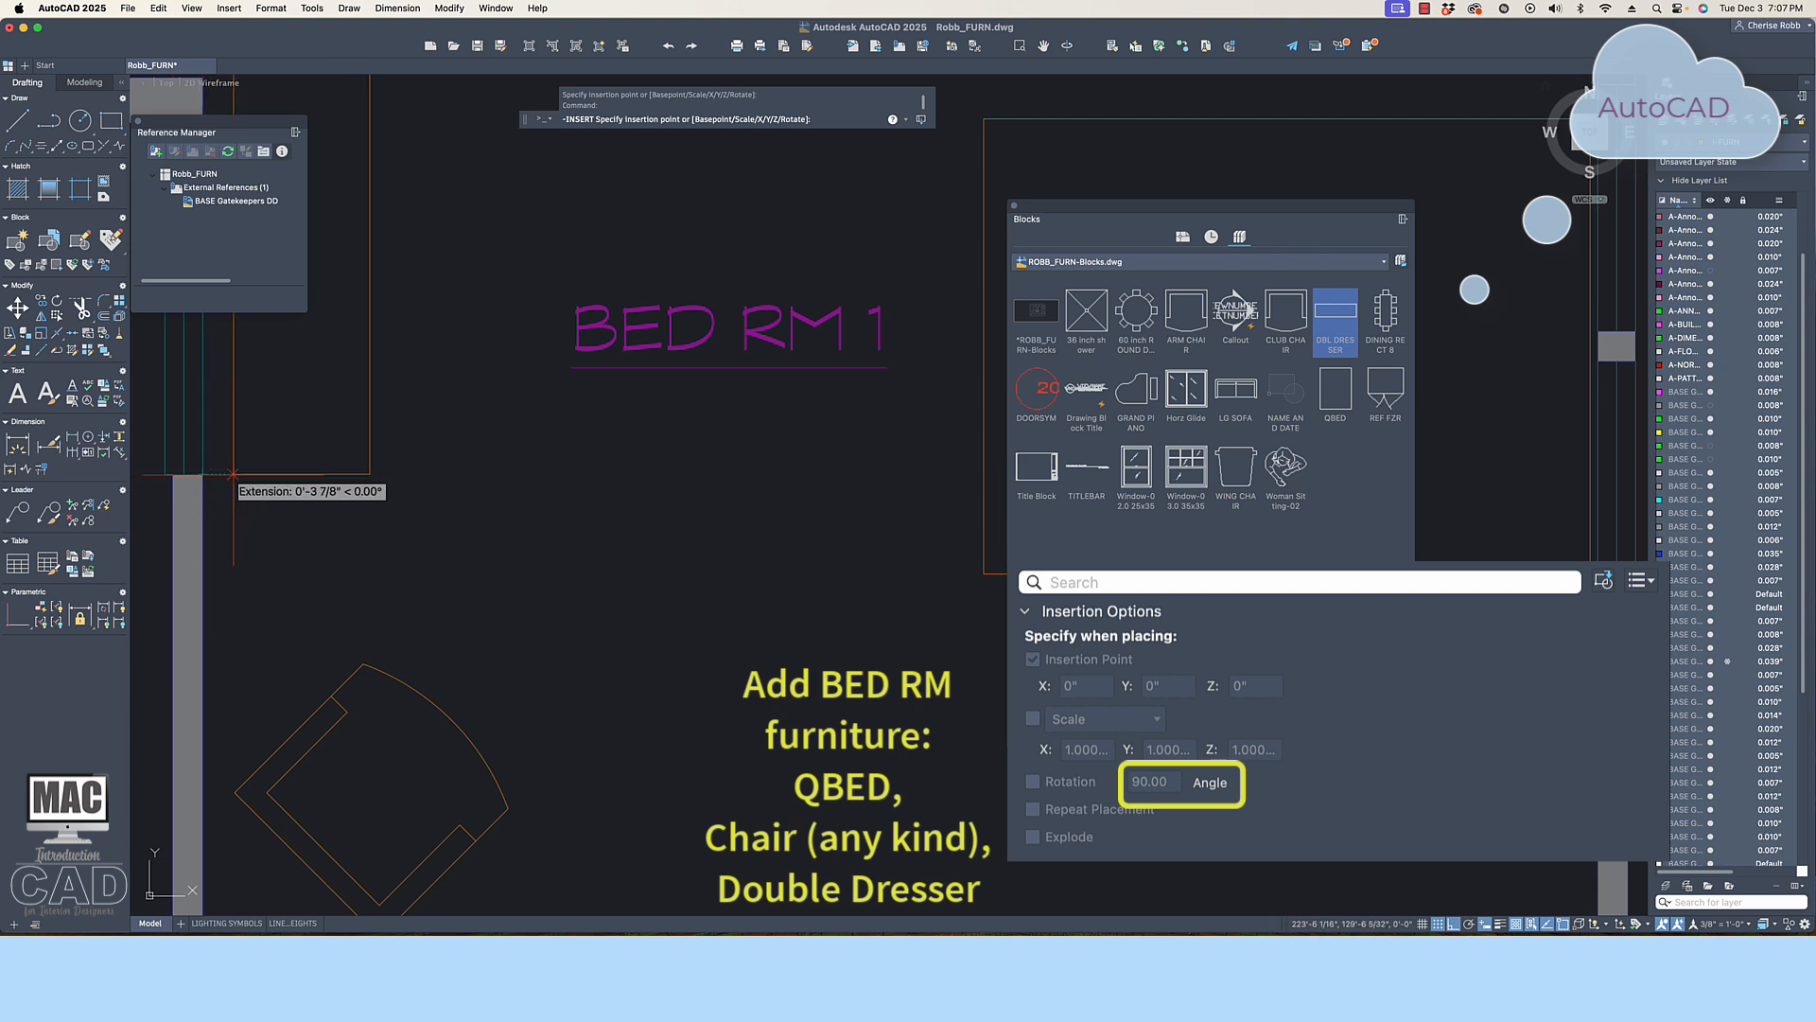
pyautogui.write('1')
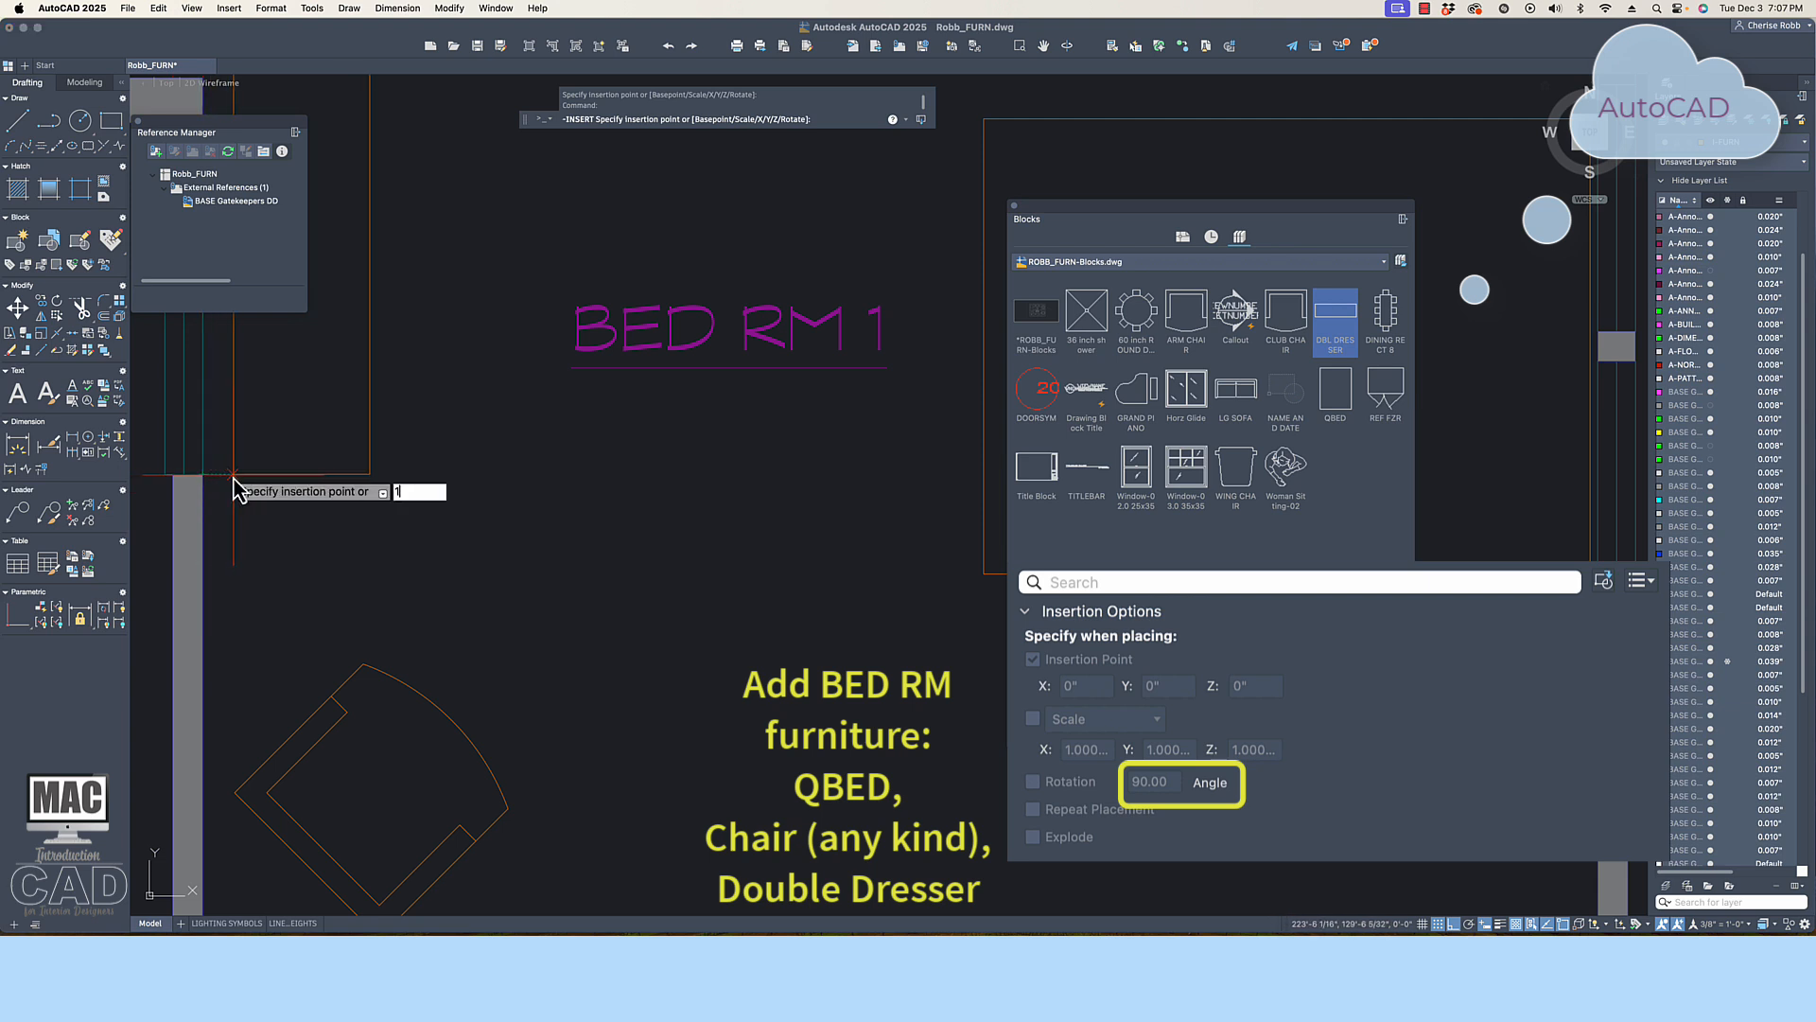
pyautogui.press('Return')
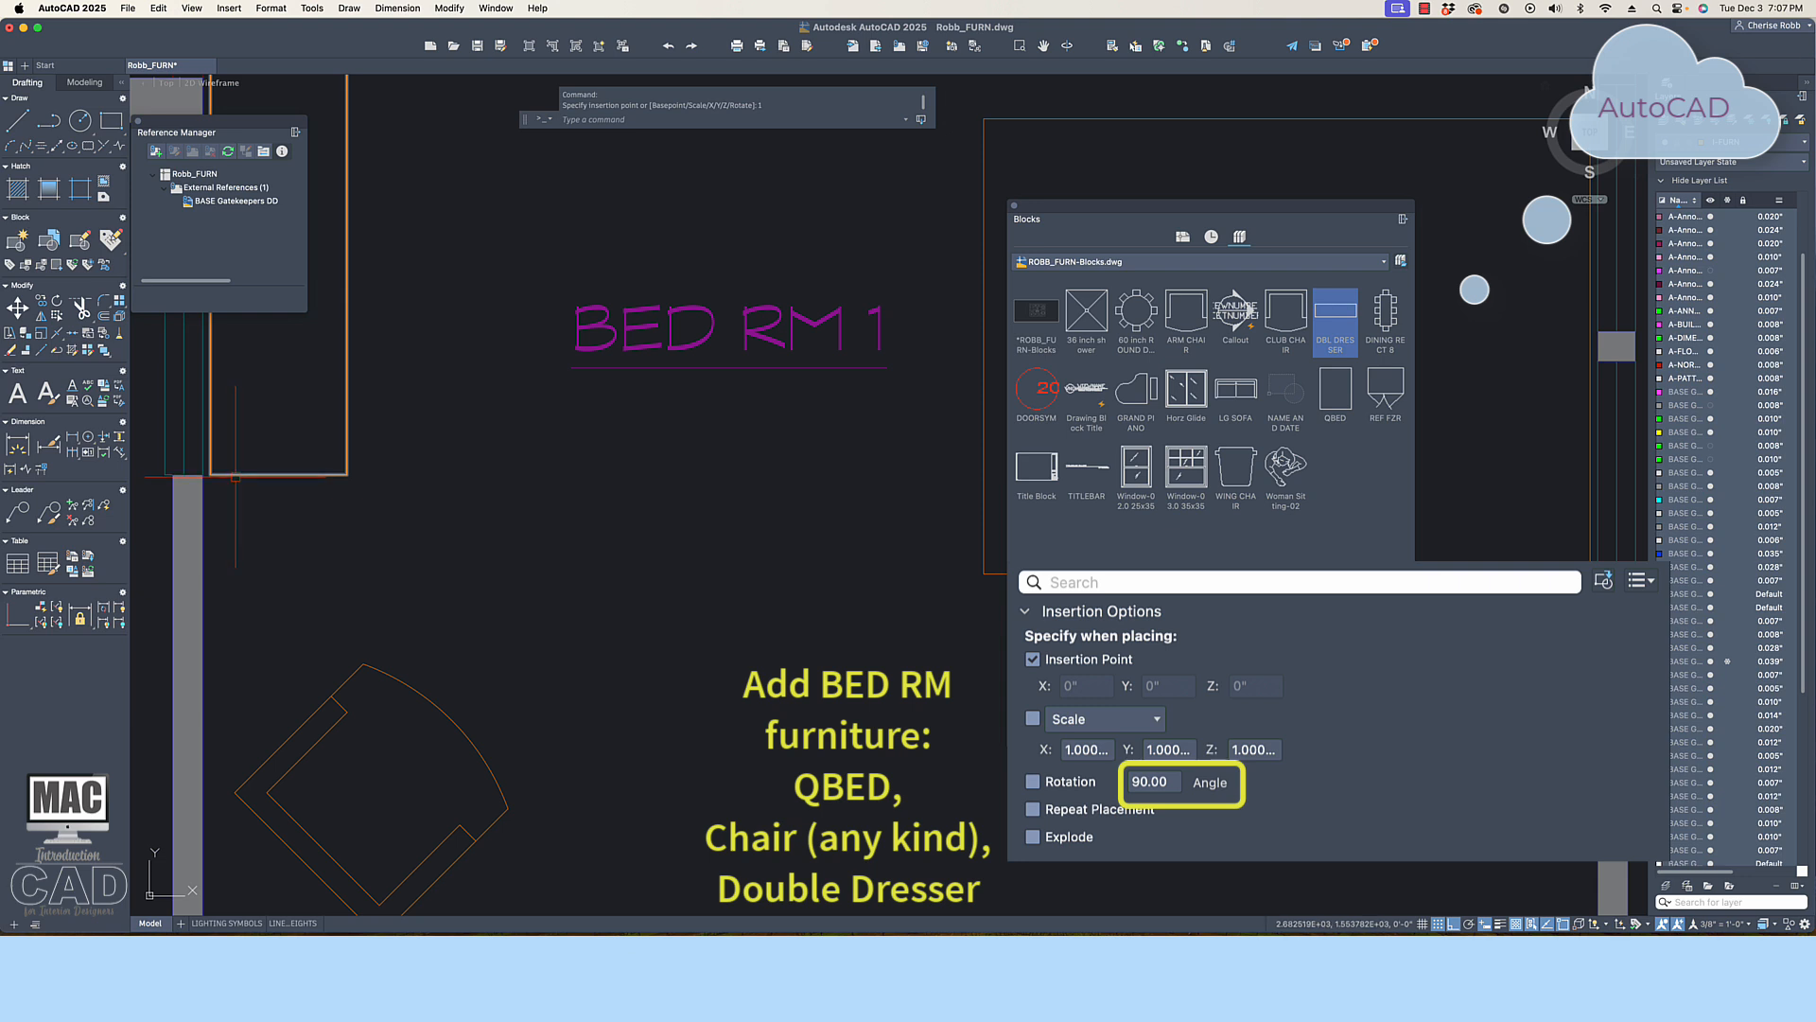
# Move the double dresser straight down along the left wall of BED RM 1 by about 1 foot
pyautogui.scroll(-5, 235, 477)
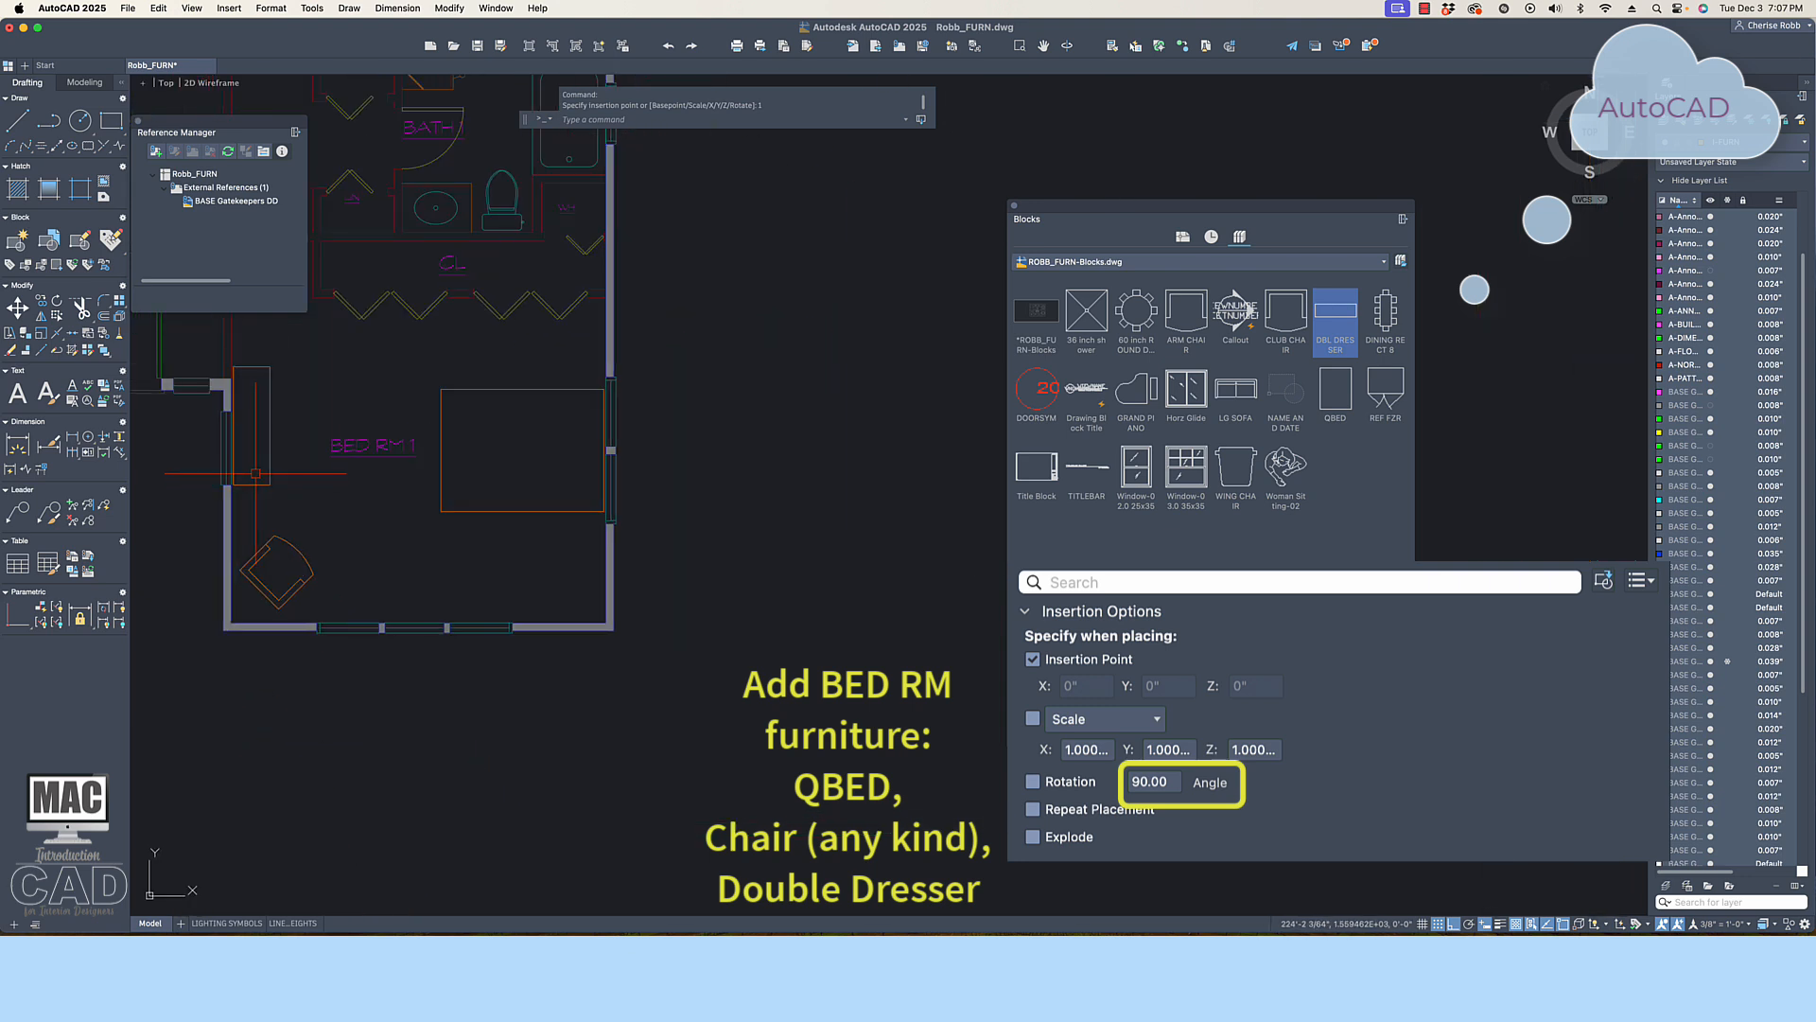
pyautogui.write('m')
pyautogui.press('Return')
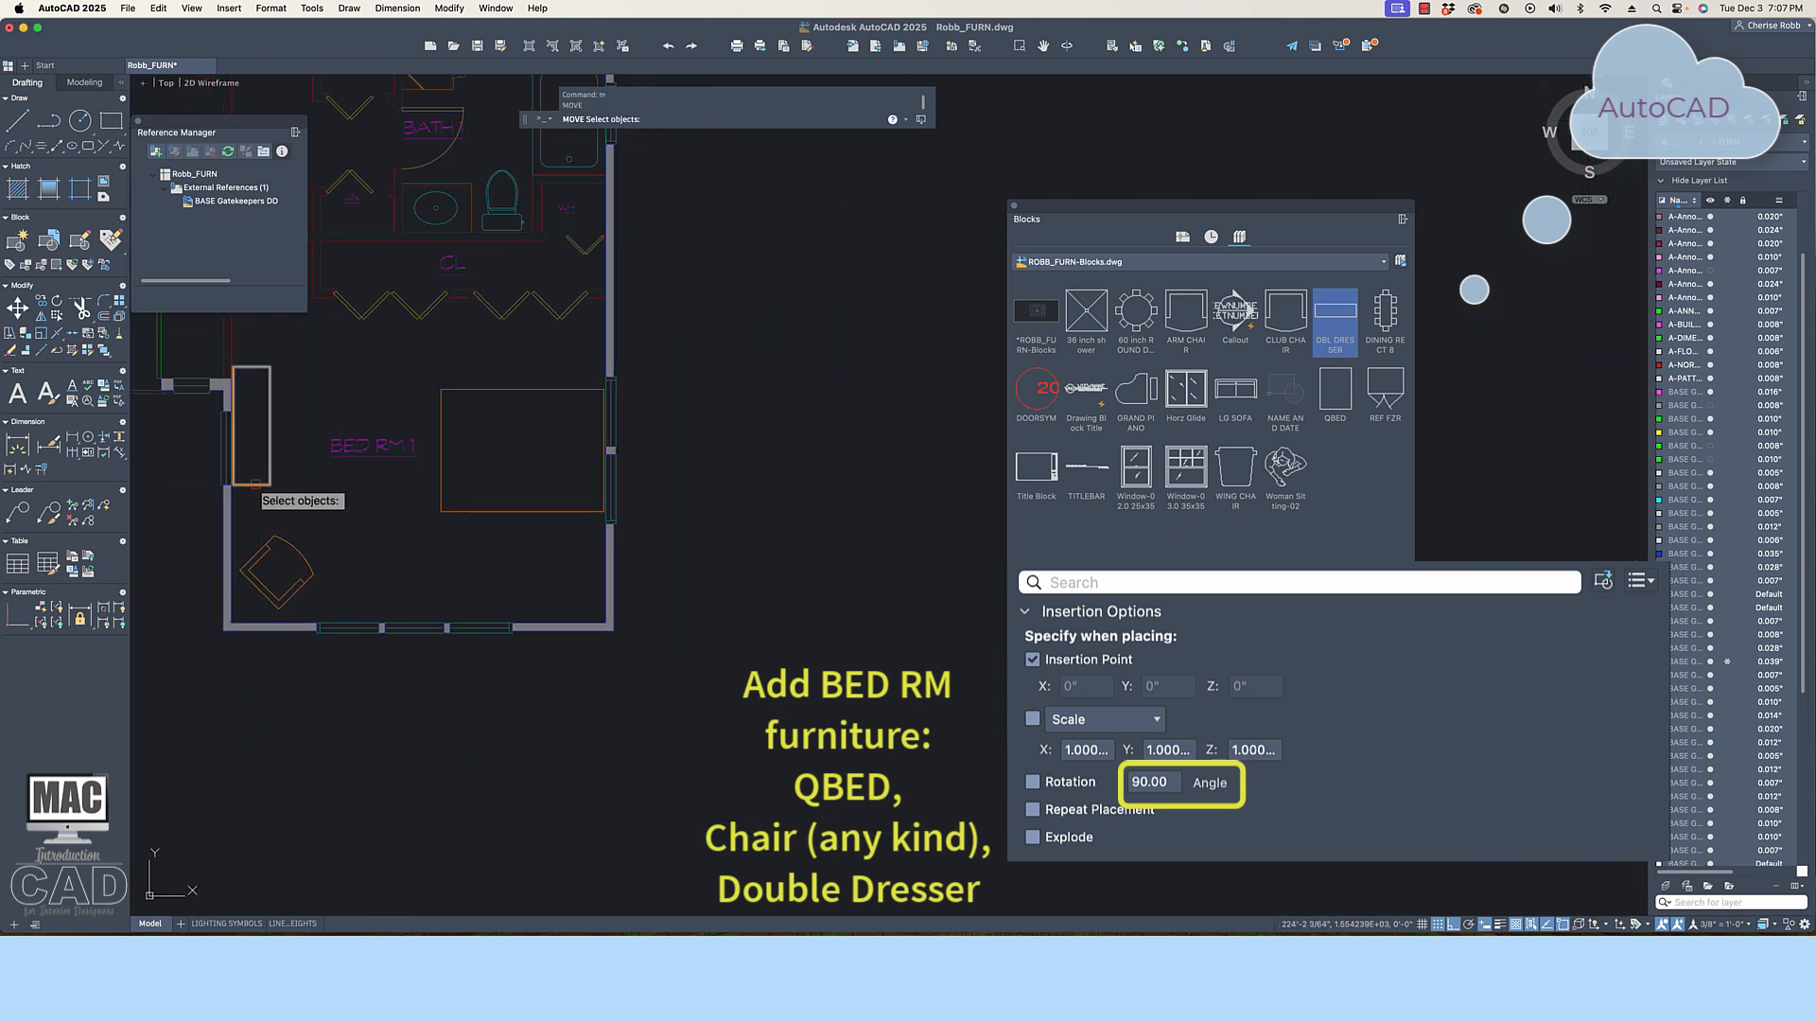
pyautogui.click(256, 484)
pyautogui.press('Return')
pyautogui.click(359, 547)
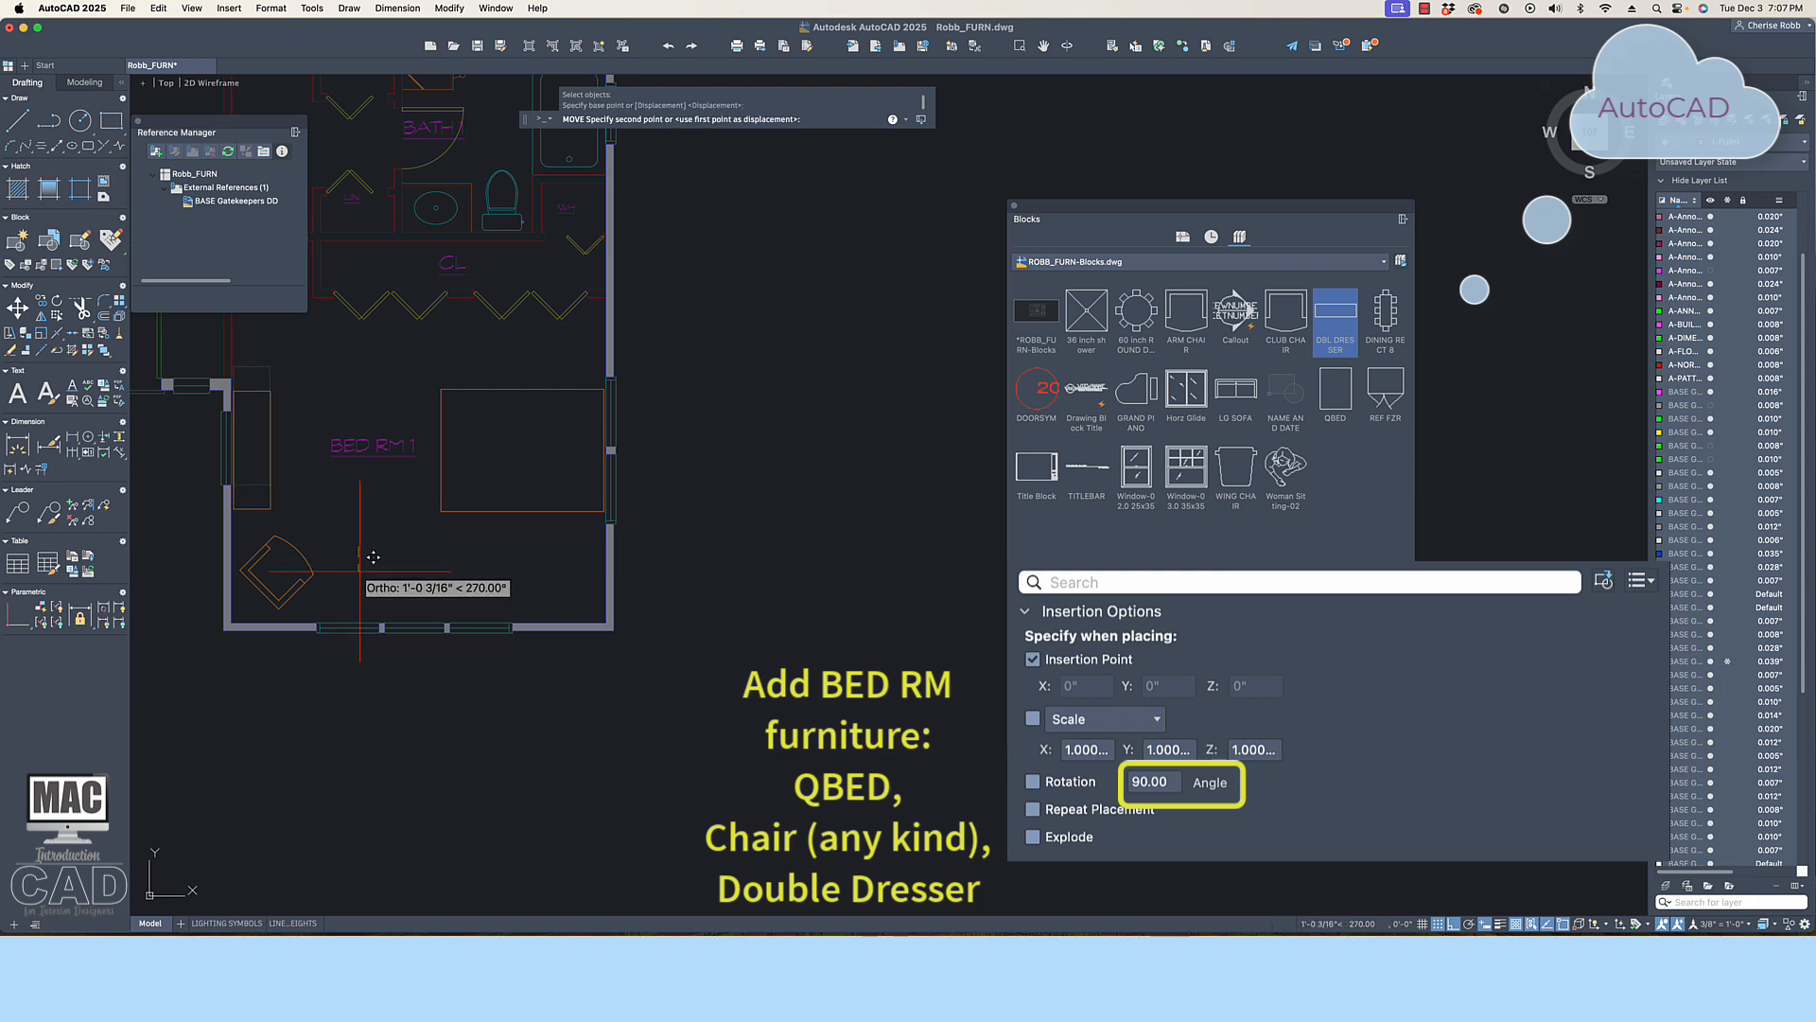
pyautogui.press('Escape')
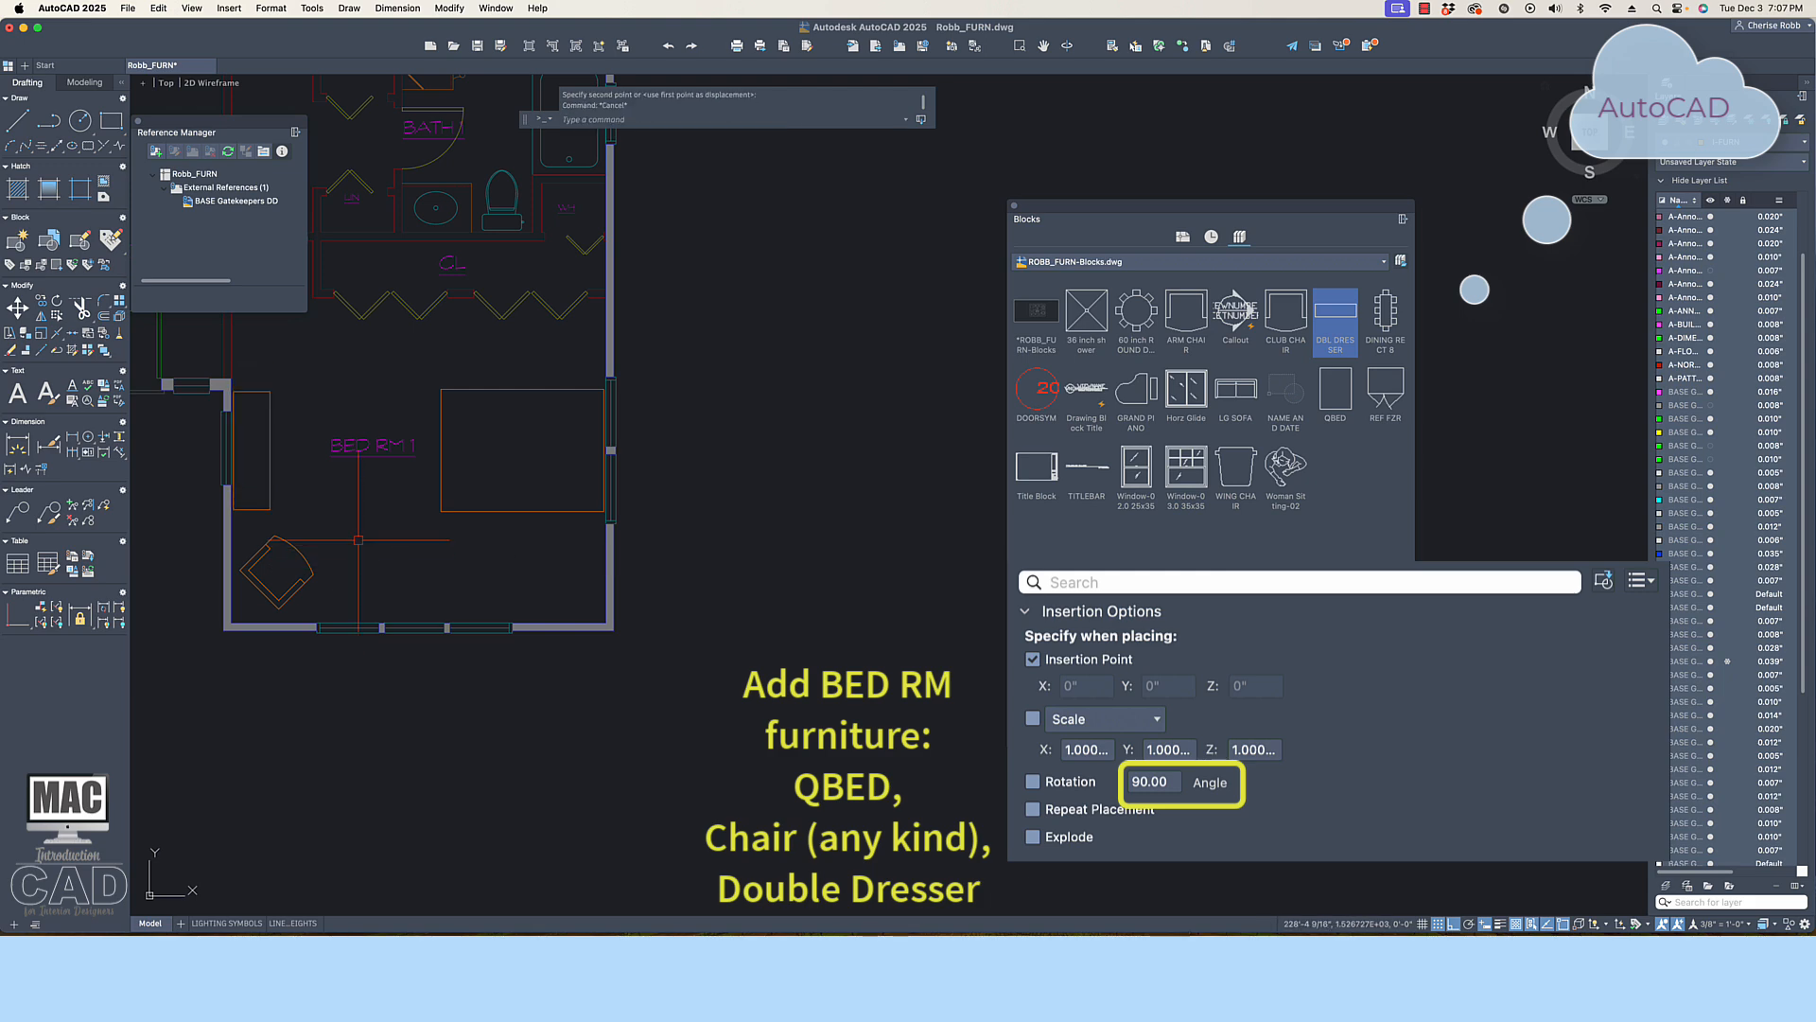